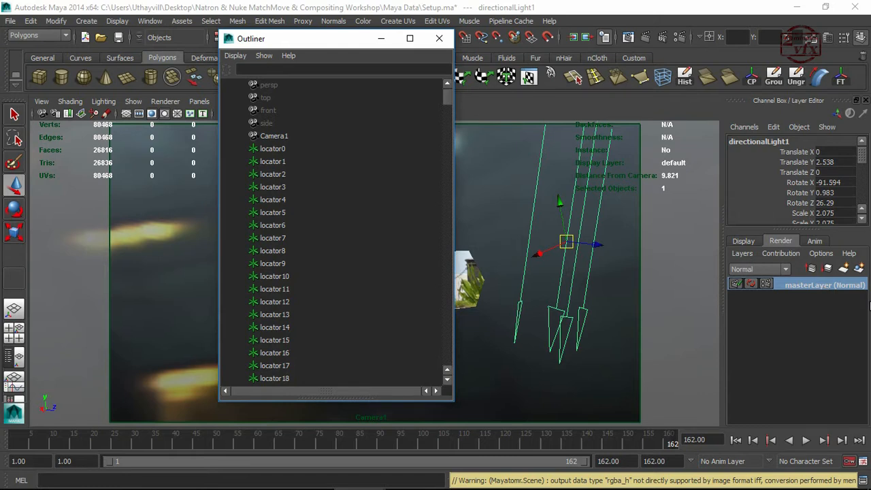
Step: Select object0, directionalLight1, mentalrayIbl1 and ambientLight1 together in the Outliner, and close the Outliner
left_click_drag(347, 48, 316, 33)
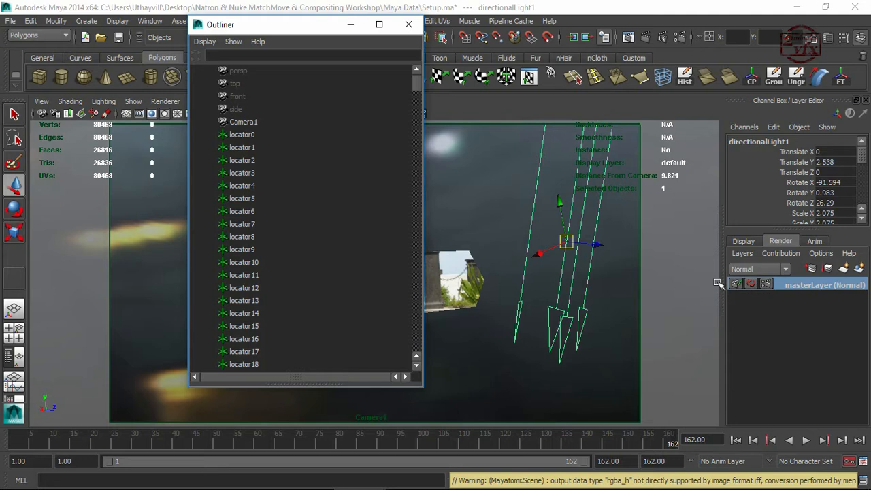
left_click_drag(417, 80, 413, 357)
left_click(246, 300)
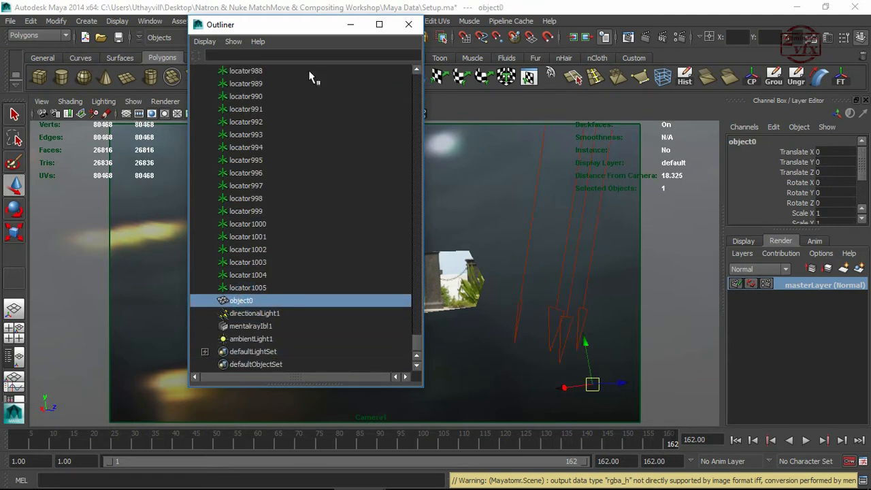
left_click_drag(311, 24, 601, 23)
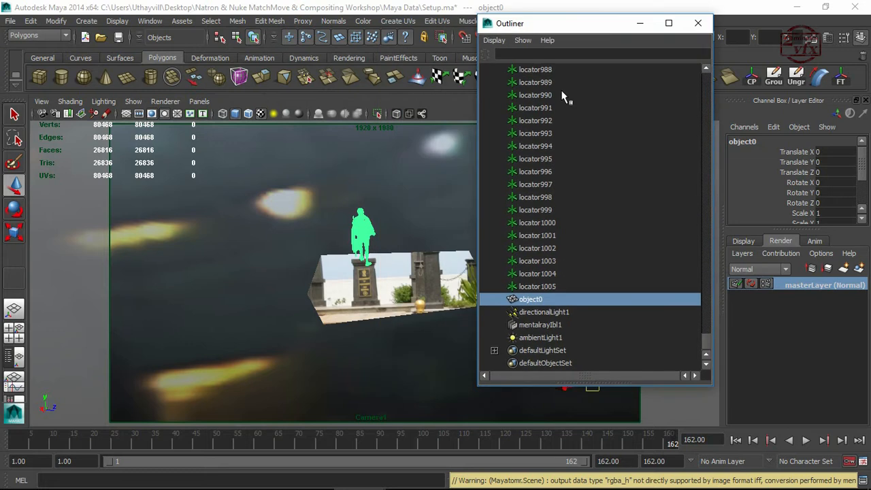
left_click(553, 314, "ctrl")
left_click(547, 327, "ctrl")
left_click(546, 335, "ctrl")
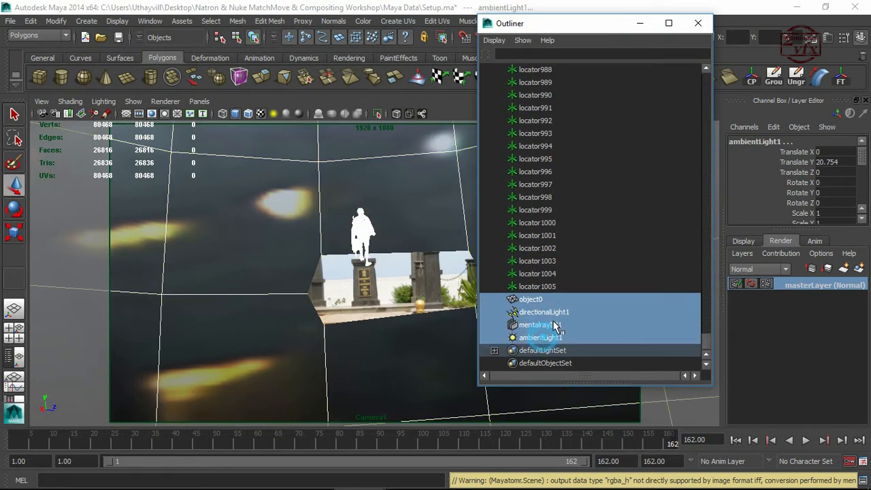
left_click(699, 23)
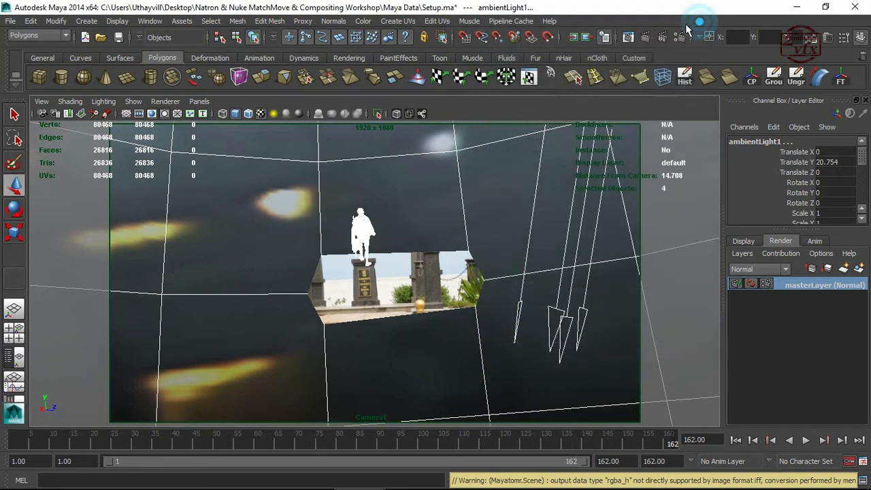
Step: Create a render layer from the selected objects and name it Color_Pass
left_click(858, 268)
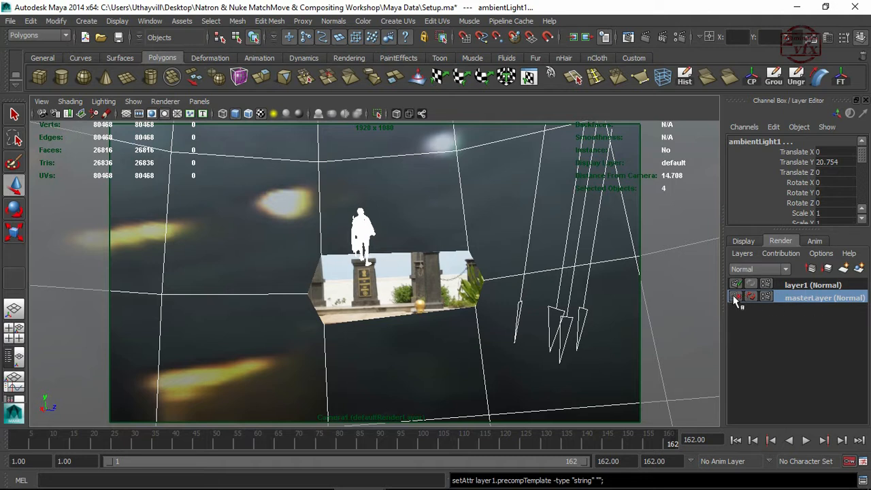
double_click(801, 286)
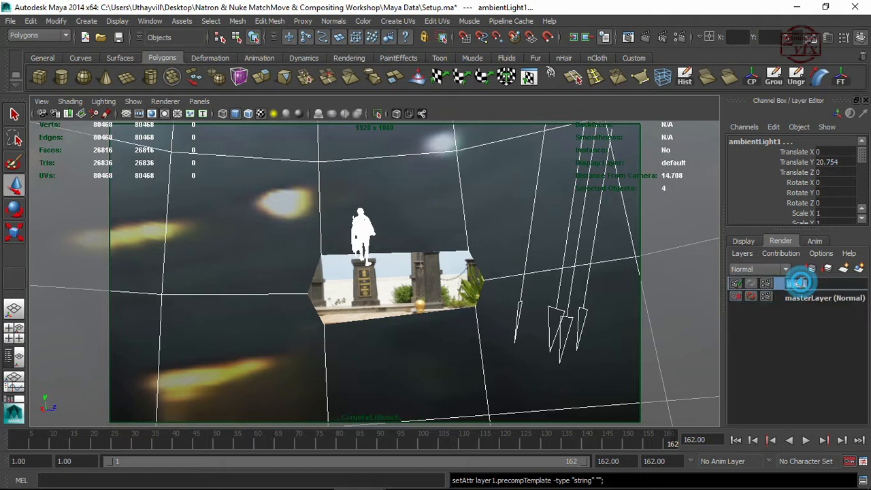
type("Color_Pass")
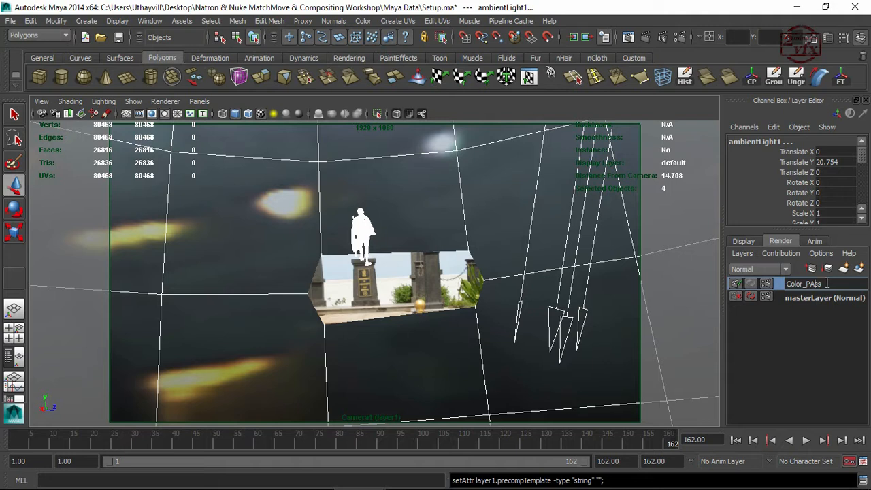
key("Return")
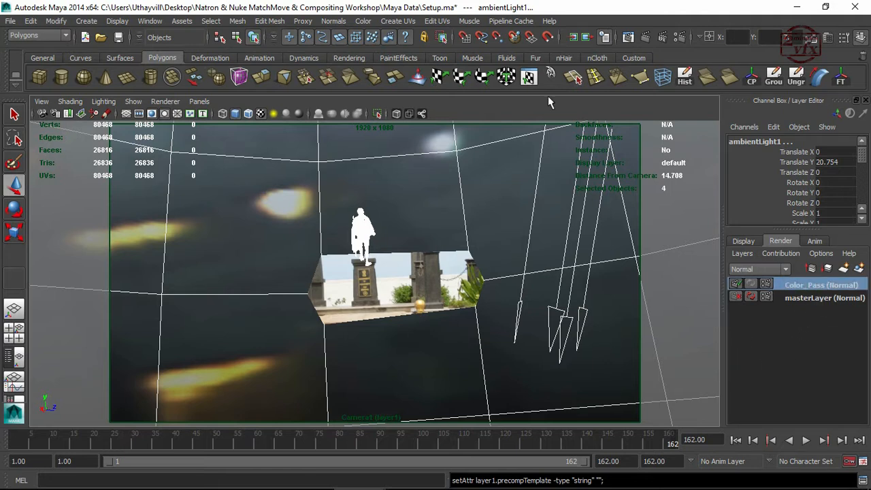
Step: Render the current frame of the Color_Pass layer as a test
left_click(647, 34)
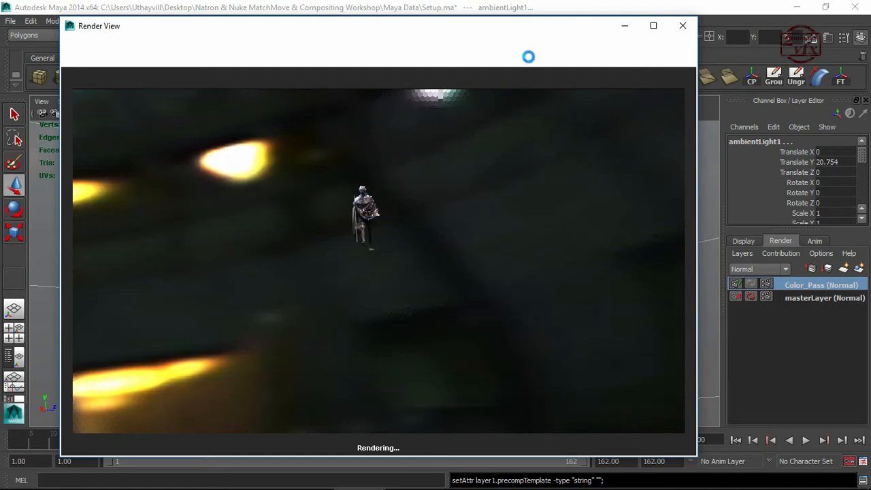
left_click_drag(528, 27, 416, 28)
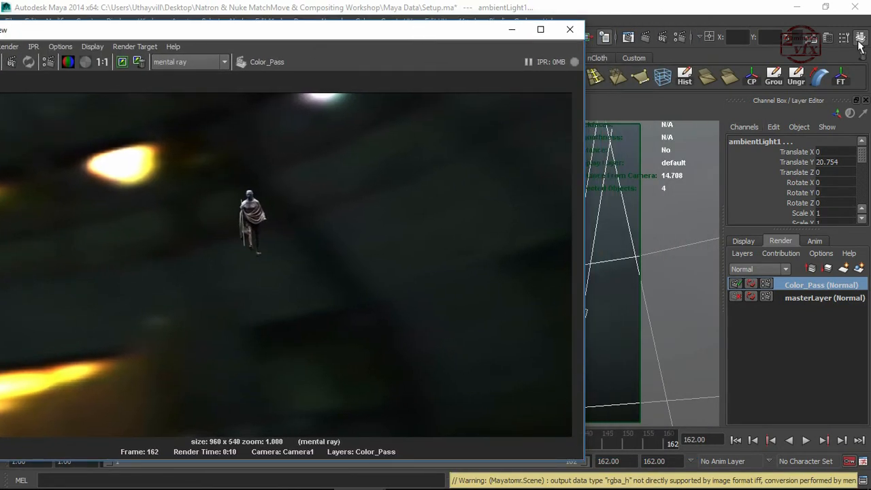
Step: Turn off Primary Visibility in the Render Stats of mentalrayIbl1 for the Color_Pass layer
left_click(827, 37)
left_click_drag(472, 57, 710, 40)
left_click_drag(458, 31, 448, 84)
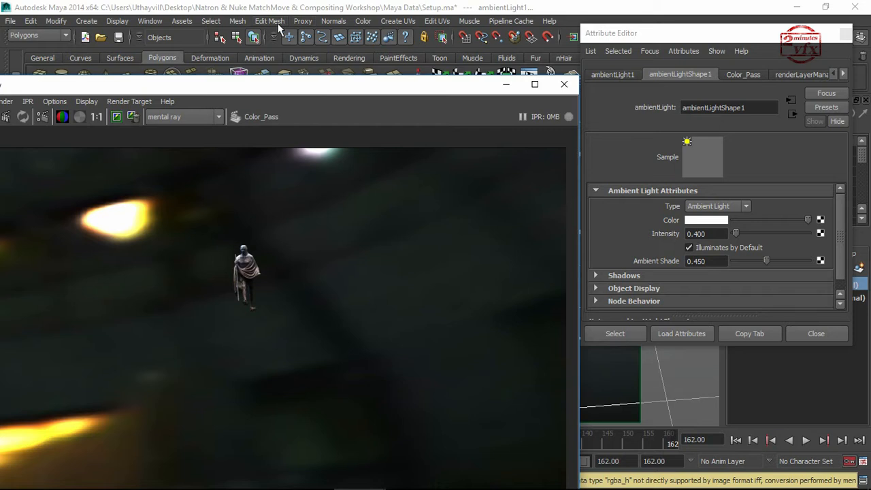
left_click(150, 22)
left_click(178, 114)
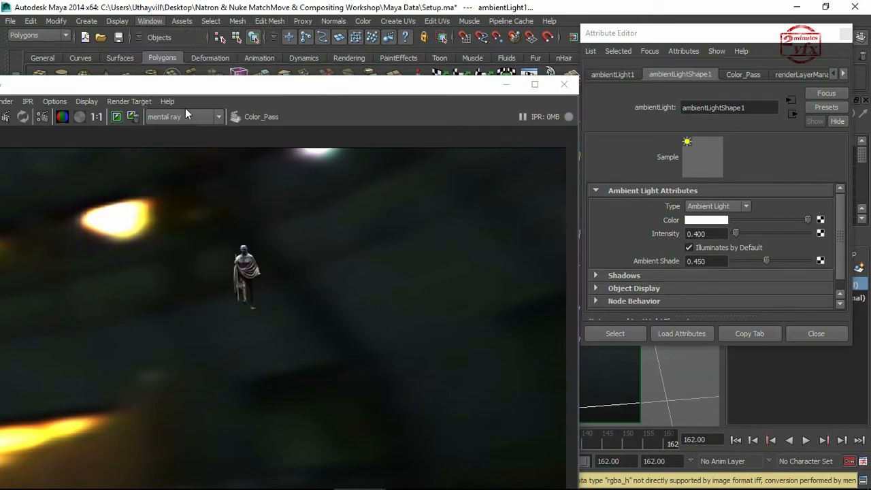
scroll(583, 240, "down", 3)
left_click_drag(705, 88, 714, 350)
left_click(540, 324)
left_click_drag(592, 24, 438, 30)
scroll(840, 191, "down", 5)
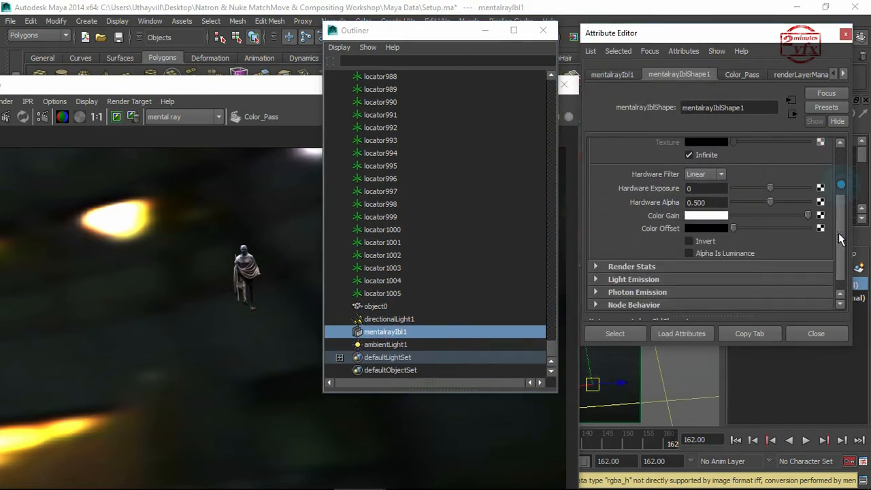
left_click(631, 250)
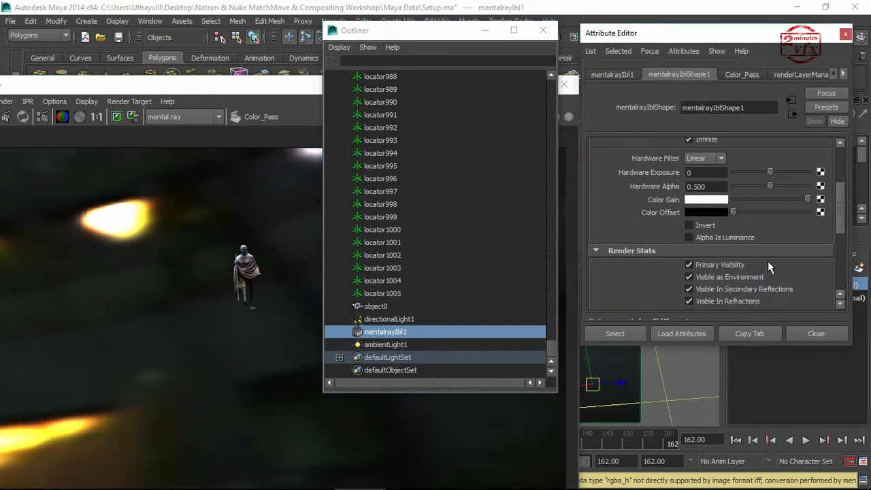
scroll(843, 231, "down", 2)
left_click(700, 201)
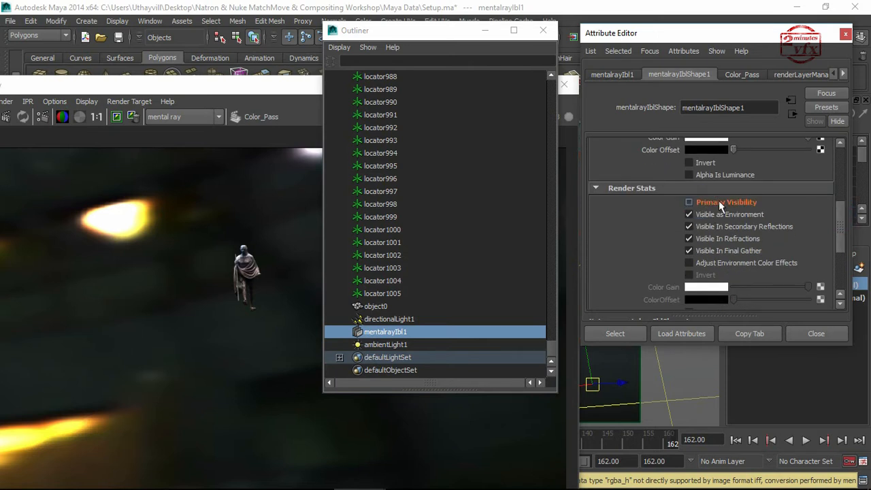
Step: Remove the layer override from Primary Visibility and switch Primary Visibility off again
right_click(736, 202)
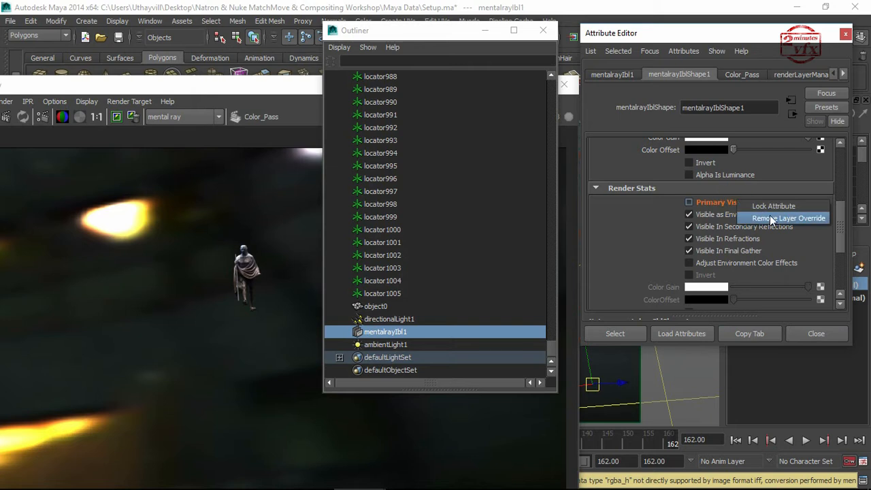
left_click(786, 217)
left_click(716, 202)
Step: Close the Attribute Editor and the Outliner, and move the Render View clear of the camera viewport
left_click(769, 38)
left_click_drag(769, 38, 619, 49)
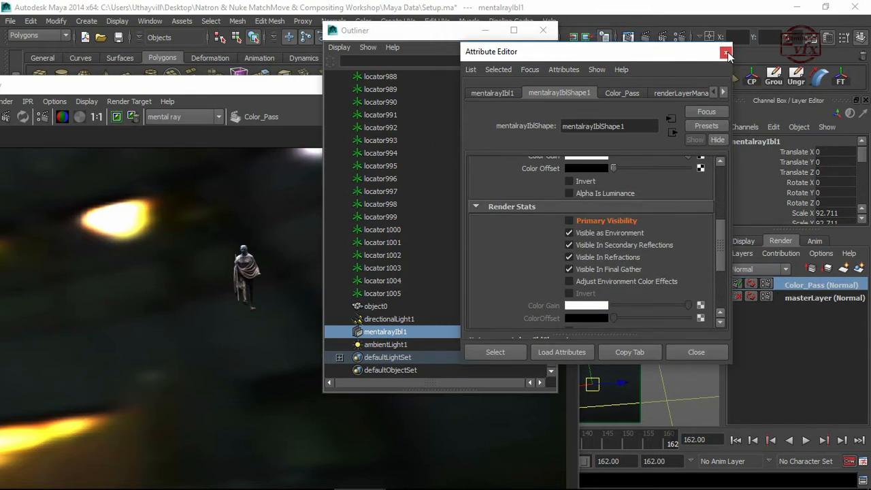
left_click(726, 53)
left_click_drag(459, 34, 469, 34)
left_click(553, 31)
left_click_drag(469, 86, 616, 249)
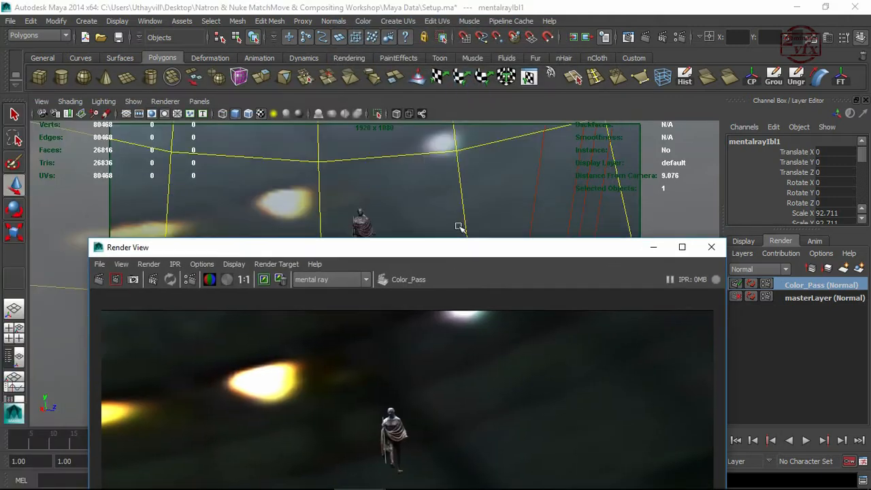
Step: Set the Display Mode of Camera1's image plane to None and close its attributes
left_click(42, 114)
left_click_drag(442, 247, 300, 53)
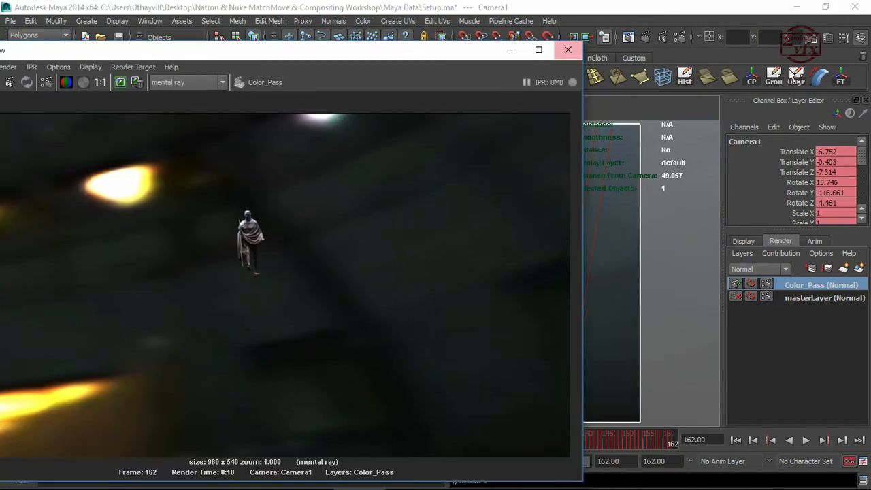
left_click(827, 36)
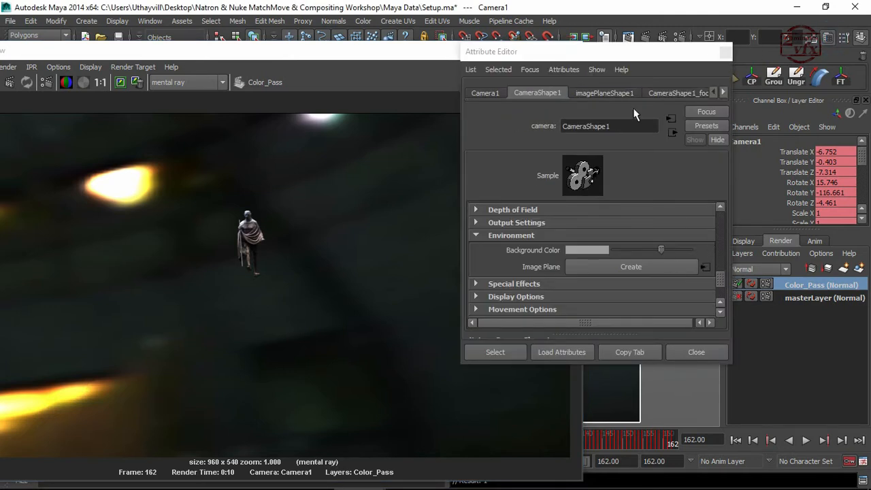
left_click(609, 92)
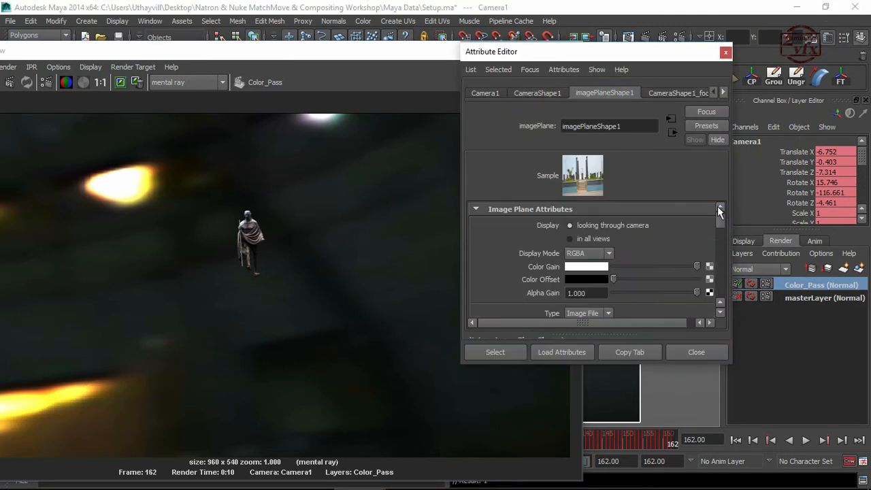
left_click(608, 254)
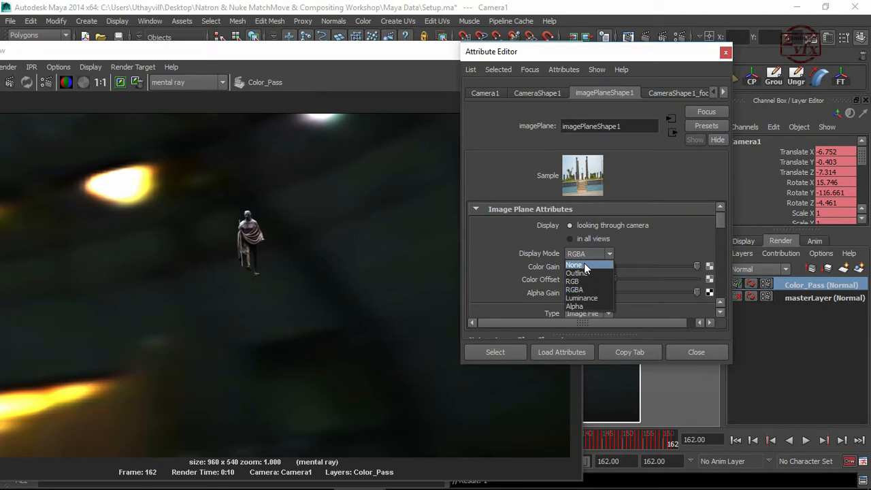
left_click(584, 264)
left_click(704, 352)
Step: Re-render the Color_Pass layer, compare its alpha channel with the color image, and close the Render View
left_click_drag(435, 52, 612, 35)
left_click(140, 66)
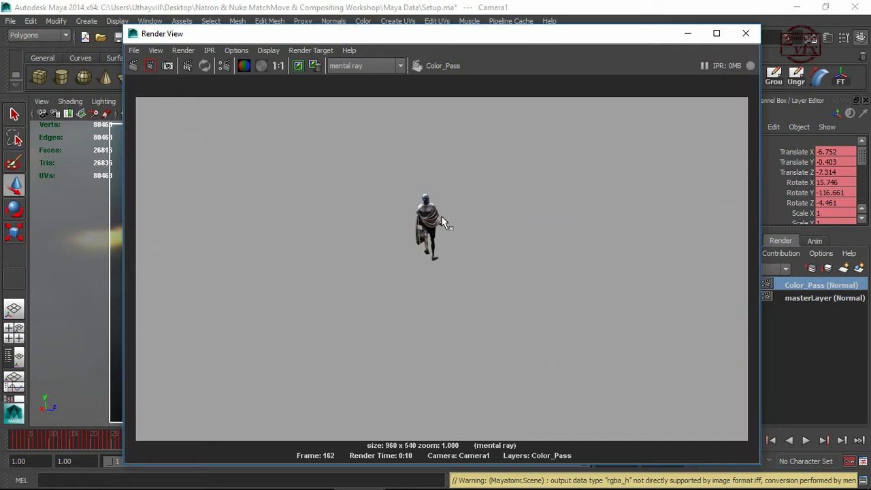
left_click(260, 65)
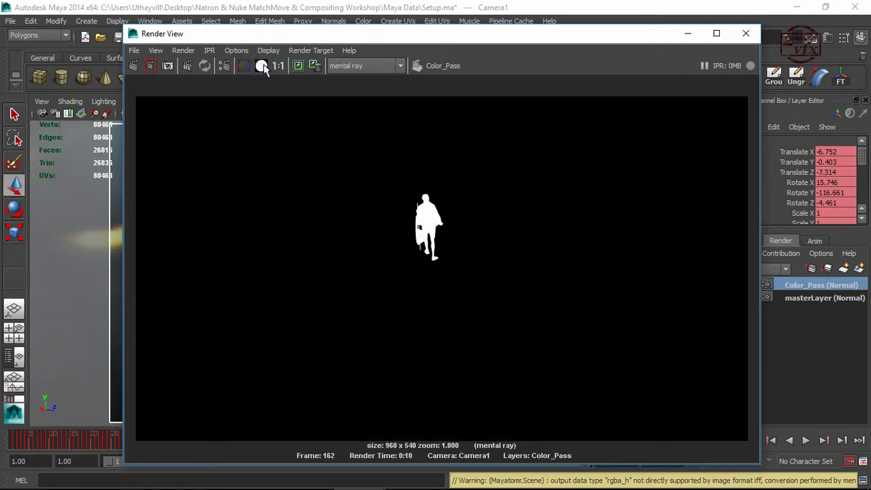
left_click(243, 64)
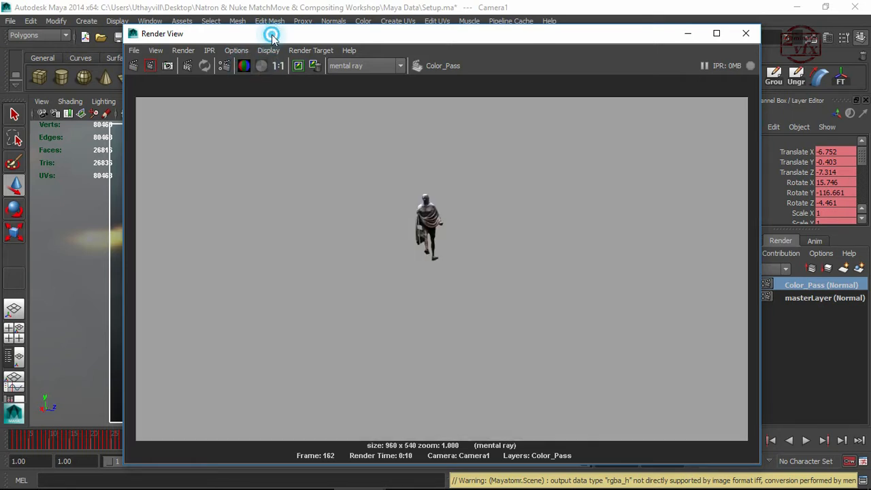
left_click_drag(270, 34, 272, 21)
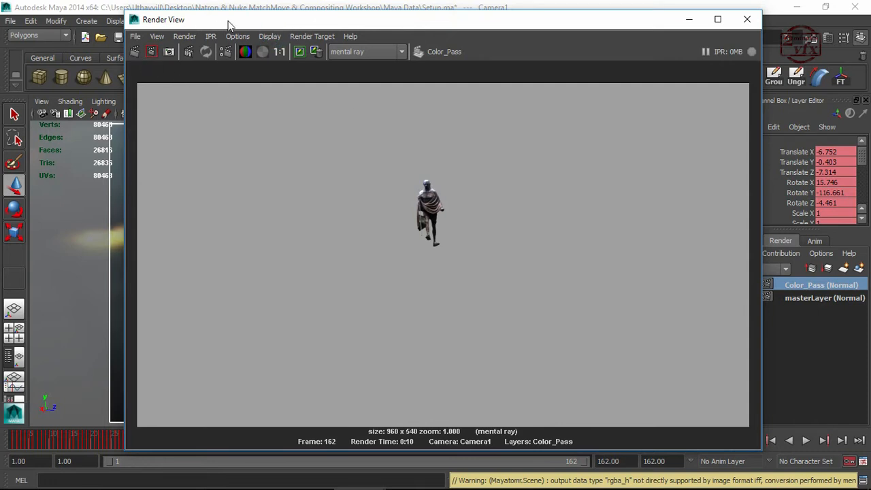
left_click_drag(220, 21, 160, 27)
left_click(192, 60)
left_click(172, 59)
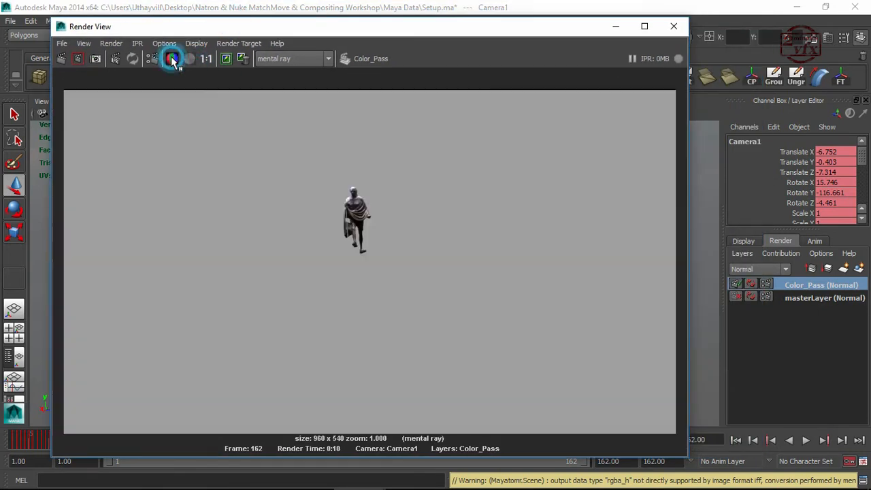
left_click(674, 27)
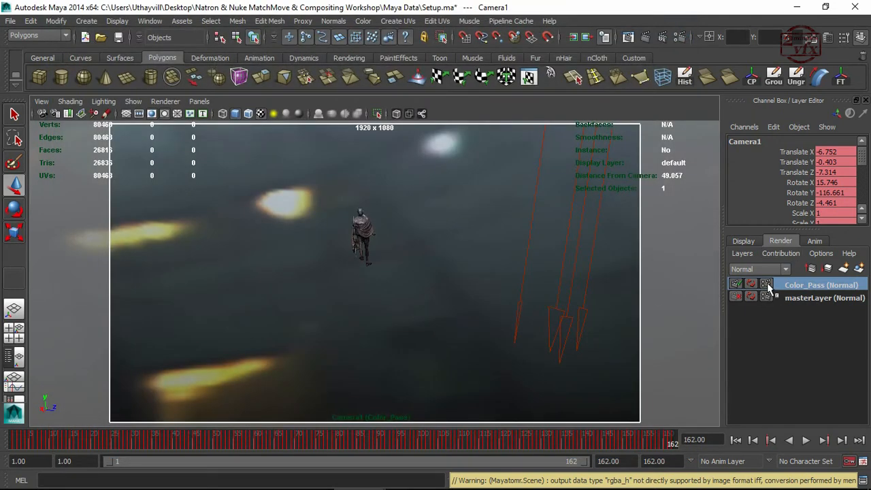
Step: Look through the render passes available for the Color_Pass layer in its render settings without creating one
left_click(766, 282)
left_click_drag(216, 11, 479, 16)
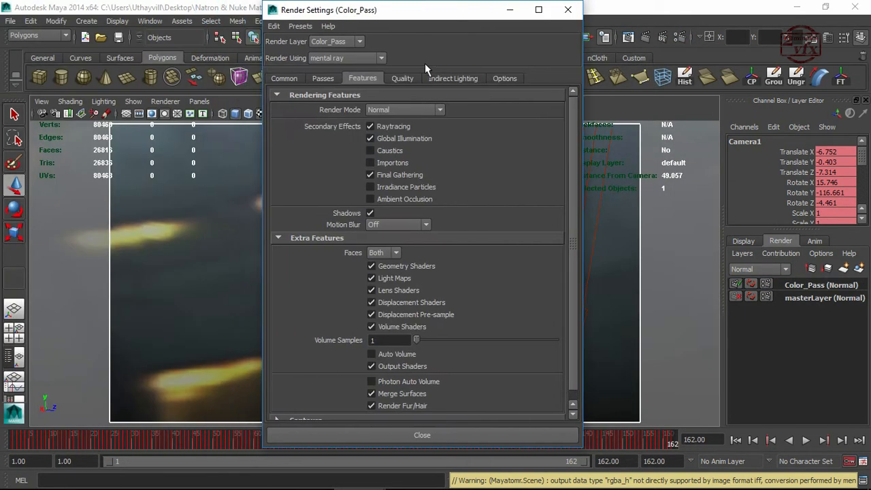
left_click(322, 79)
left_click(524, 119)
left_click_drag(470, 101, 487, 71)
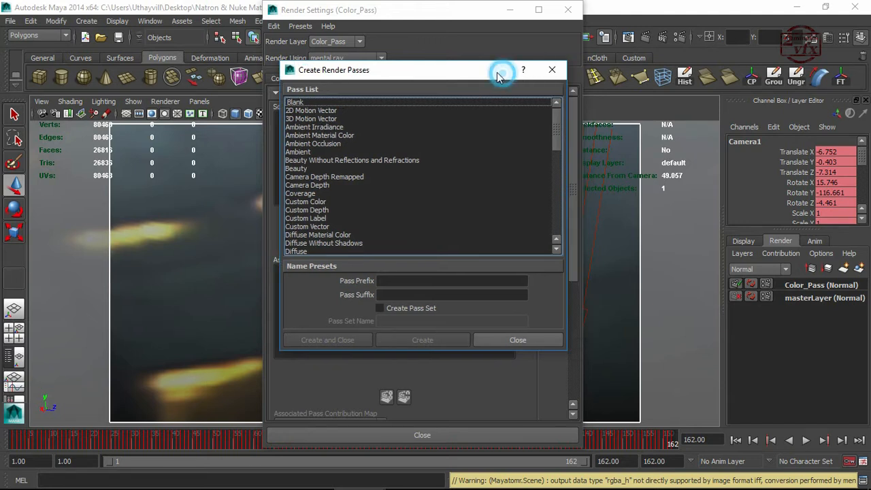
left_click(551, 70)
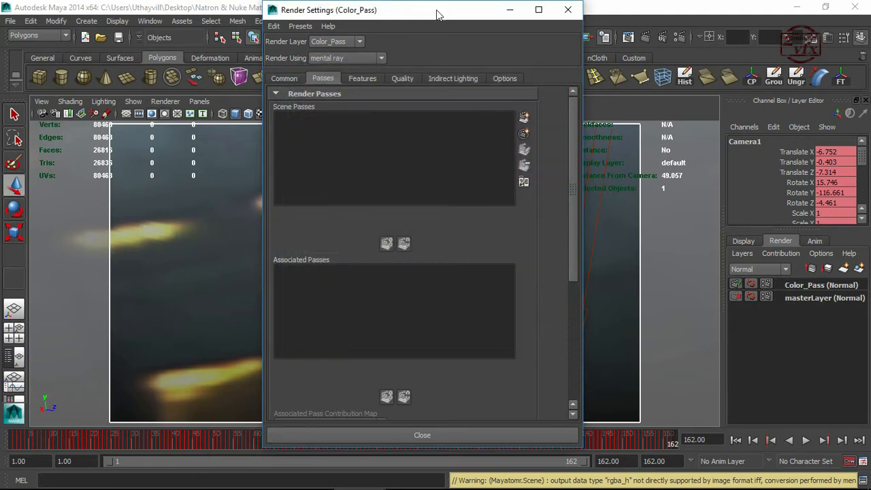
Step: Give the statue's phong1 material a dark blue tint with hue 212.36, saturation 0.510 and value 0.118, then close its attributes
left_click_drag(436, 14, 433, 286)
left_click(361, 232)
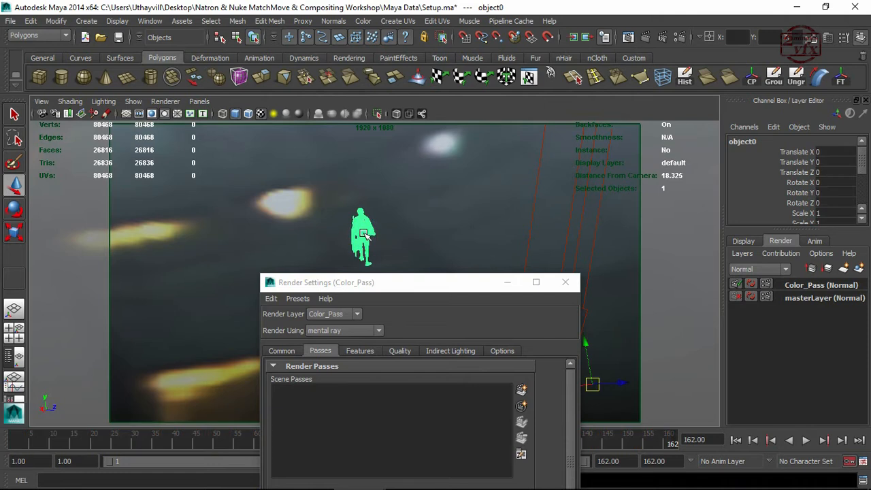
key("ctrl+a")
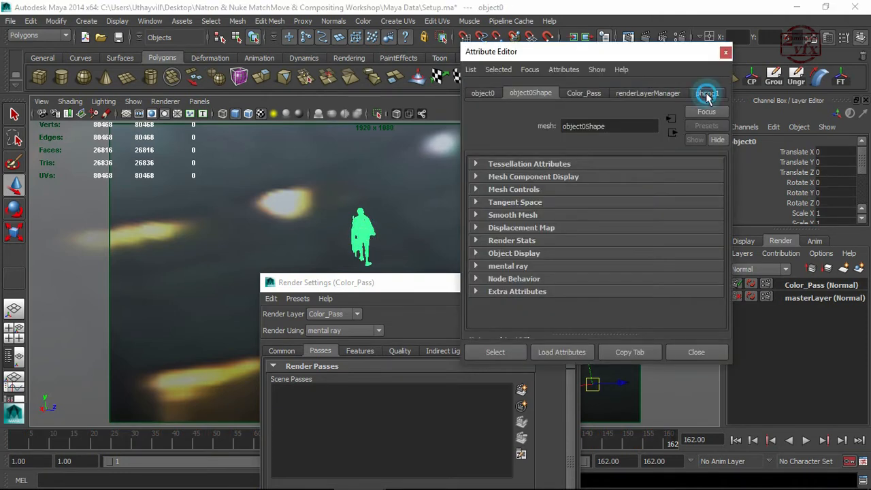
left_click(706, 92)
left_click(586, 275)
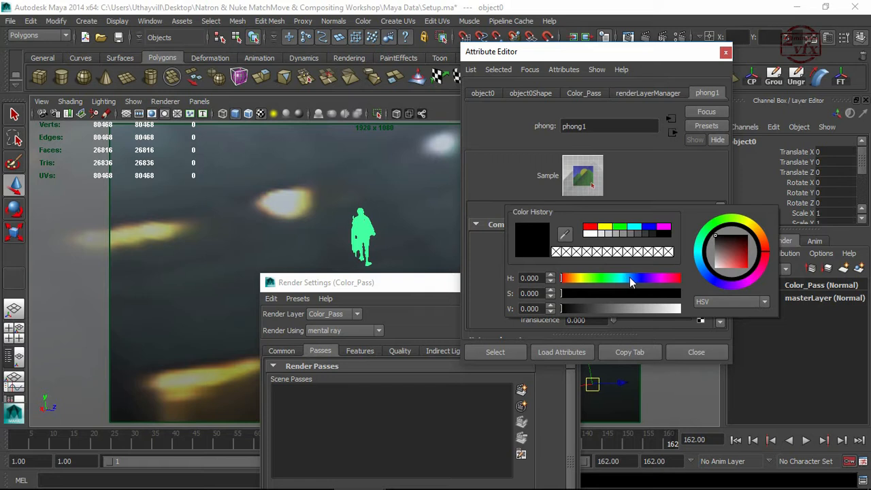
left_click_drag(631, 280, 634, 280)
left_click_drag(725, 256, 735, 249)
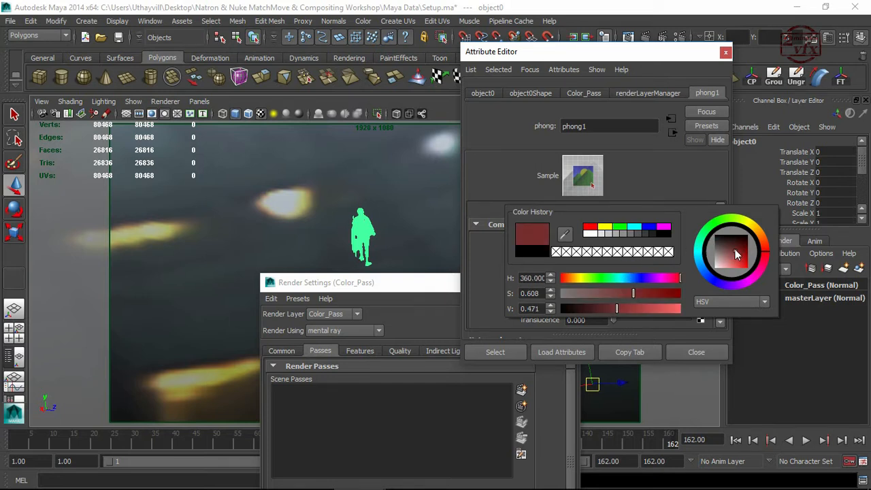
mouse_move(638, 280)
left_mouse_down()
mouse_move(616, 281)
mouse_move(630, 278)
left_mouse_up()
left_click(731, 251)
mouse_move(731, 254)
left_mouse_down()
mouse_move(746, 243)
mouse_move(731, 240)
left_mouse_up()
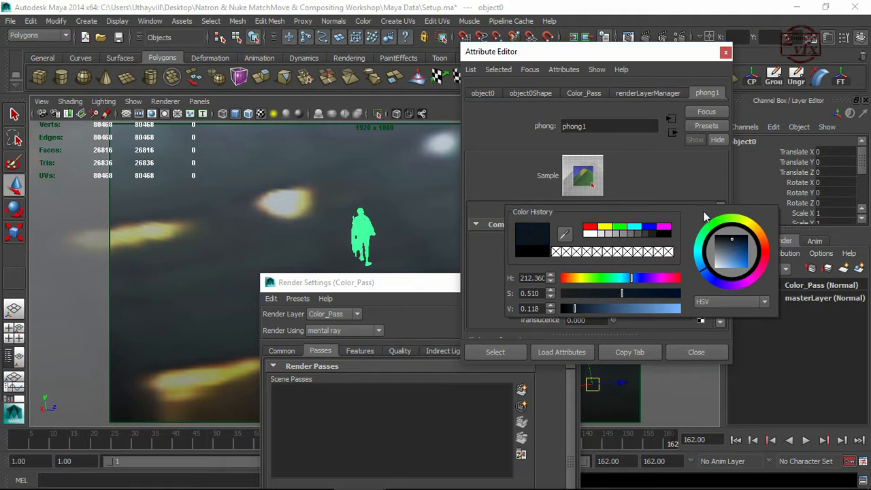
left_click(696, 352)
Step: Start creating render passes and select 2D Motion Vector, Ambient Occlusion, Ambient, Beauty, Camera Depth and Camera Depth Remapped
left_click_drag(473, 287, 486, 57)
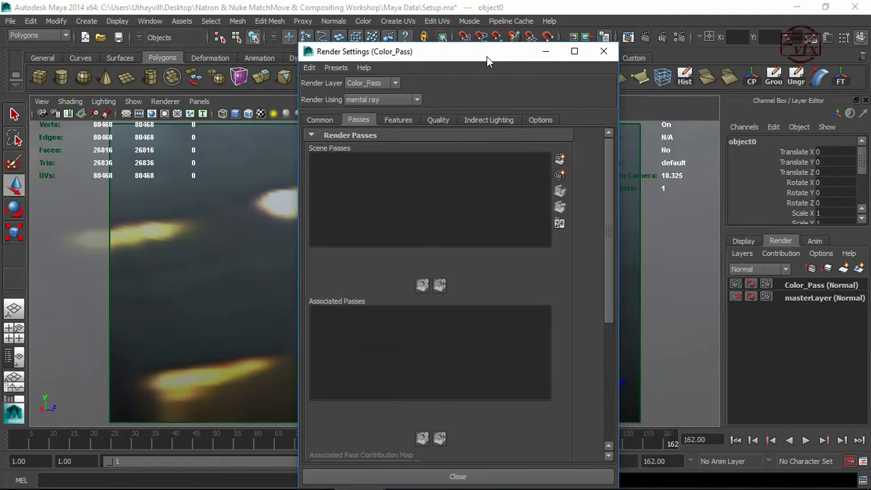
left_click(569, 151)
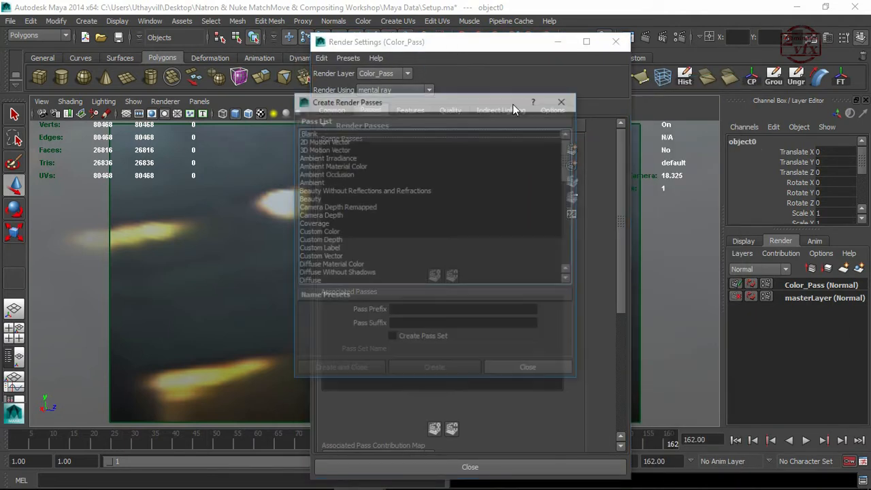
left_click_drag(449, 100, 509, 58)
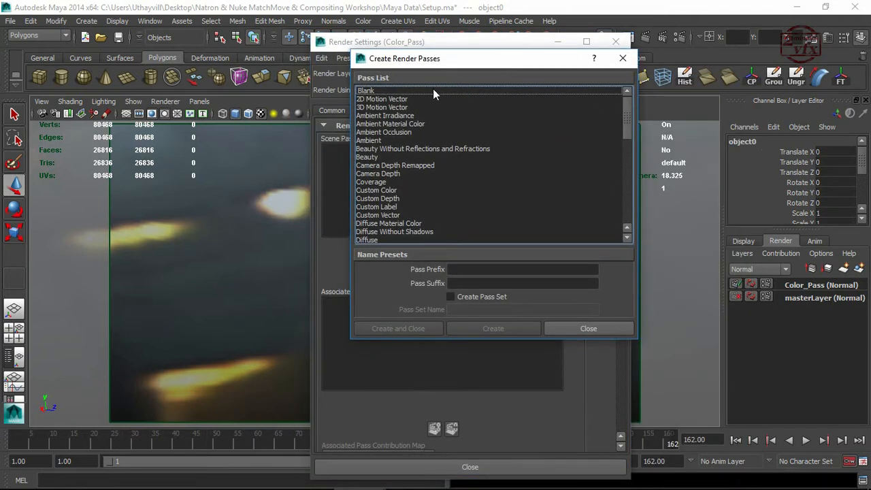
left_click(390, 100)
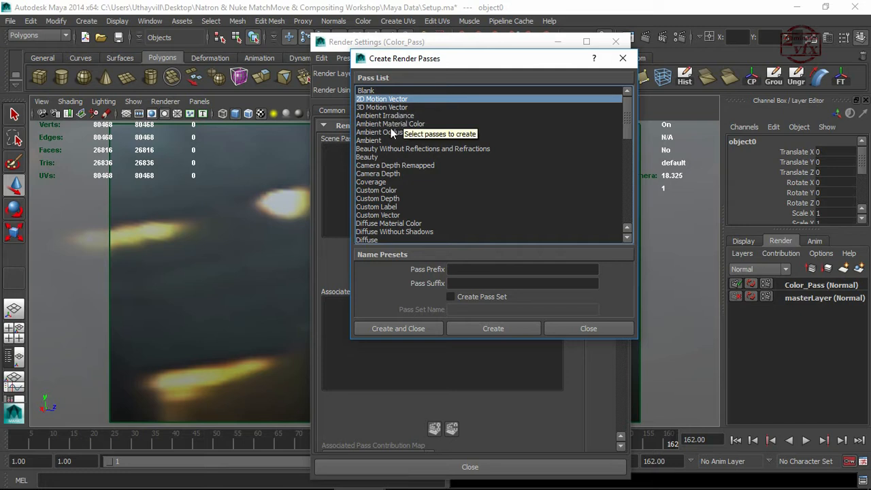
left_click(392, 131, "ctrl")
left_click(370, 141, "ctrl")
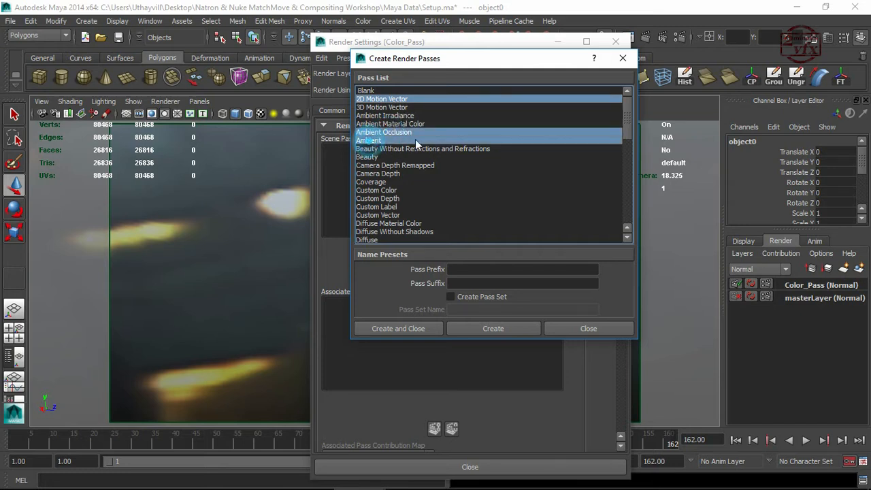
left_click(378, 157, "ctrl")
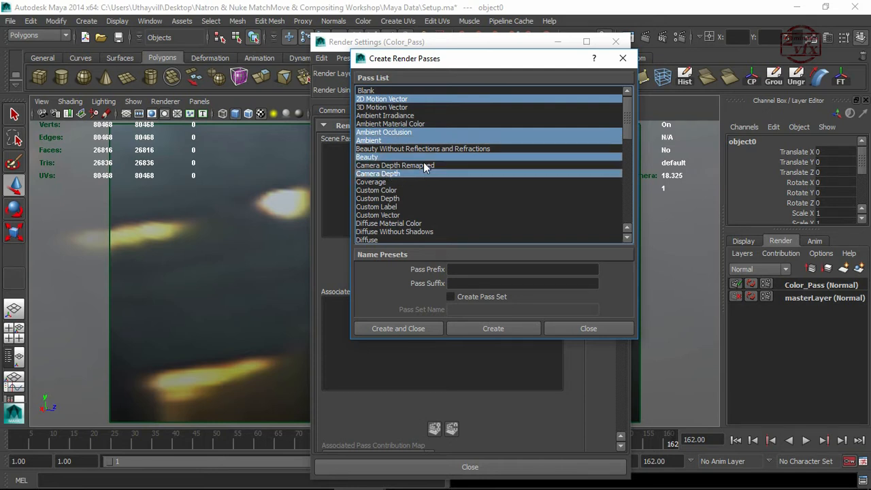
left_click(424, 165, "ctrl")
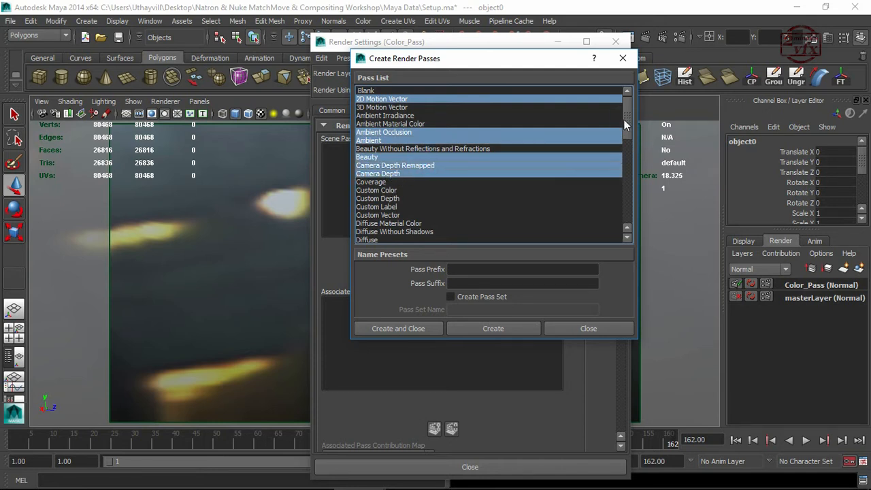
Step: Add Diffuse, Indirect, Shadow and Specular to the selected passes and create the whole set
left_click_drag(622, 119, 625, 142)
left_click(375, 166, "ctrl")
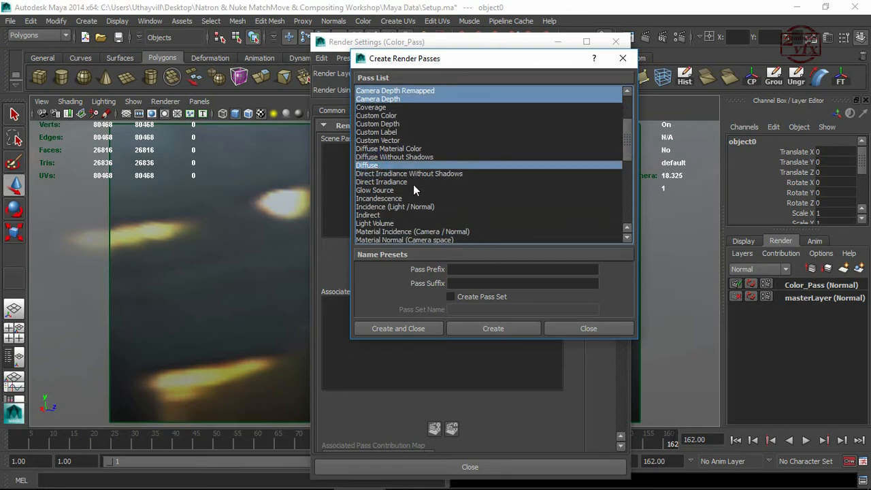
left_click(373, 214, "ctrl")
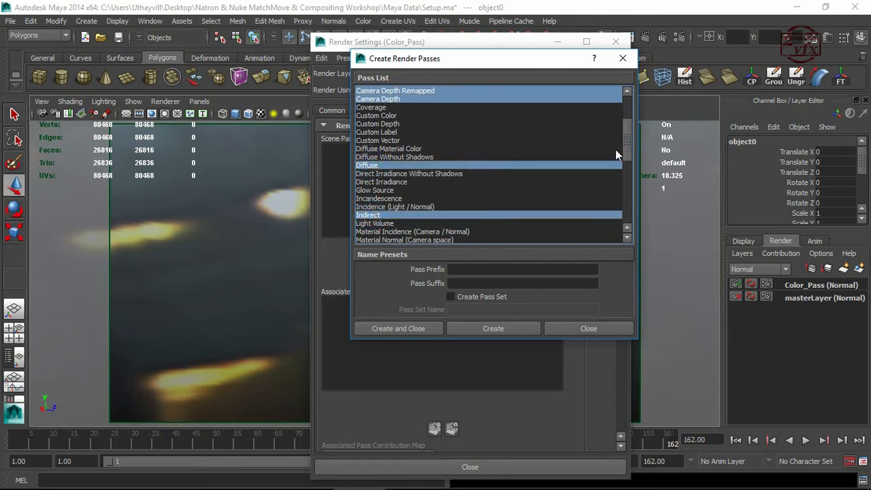
left_click_drag(628, 137, 630, 174)
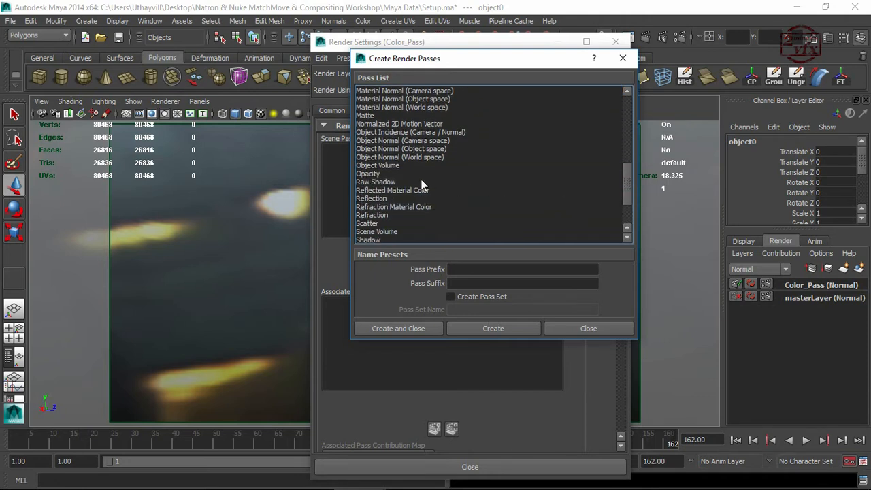
left_click_drag(630, 174, 631, 191)
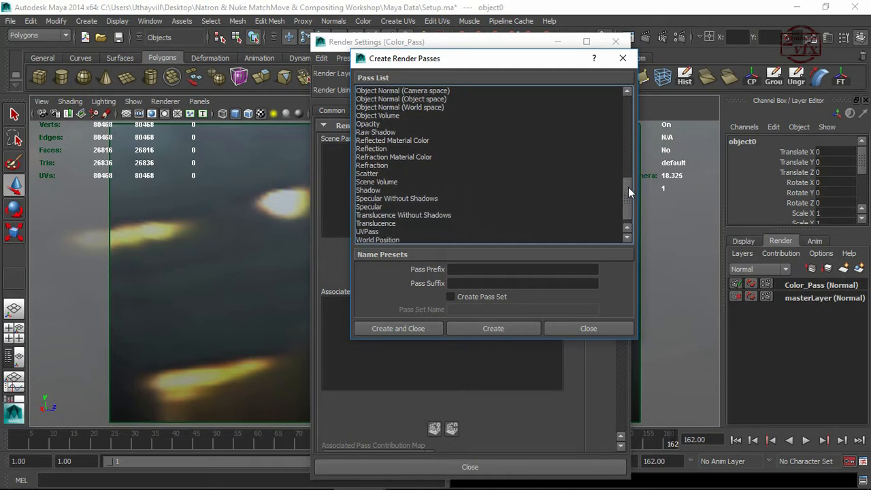
left_click_drag(628, 188, 630, 192)
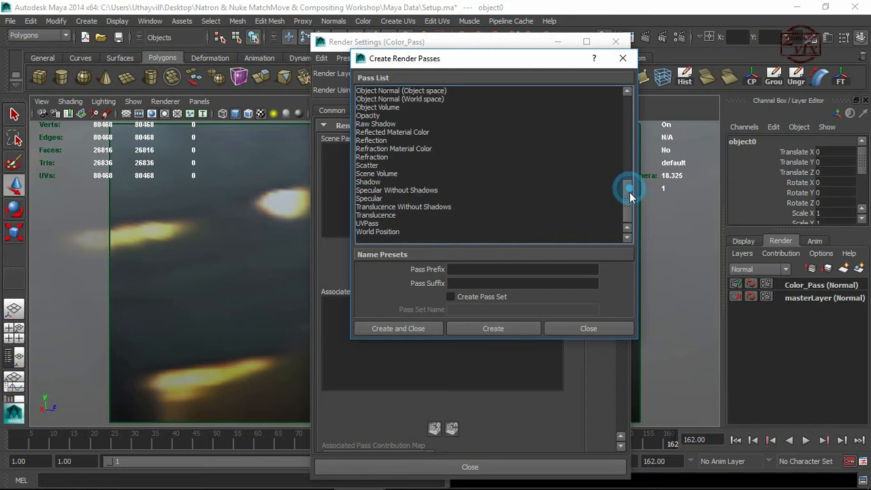
left_click(382, 182)
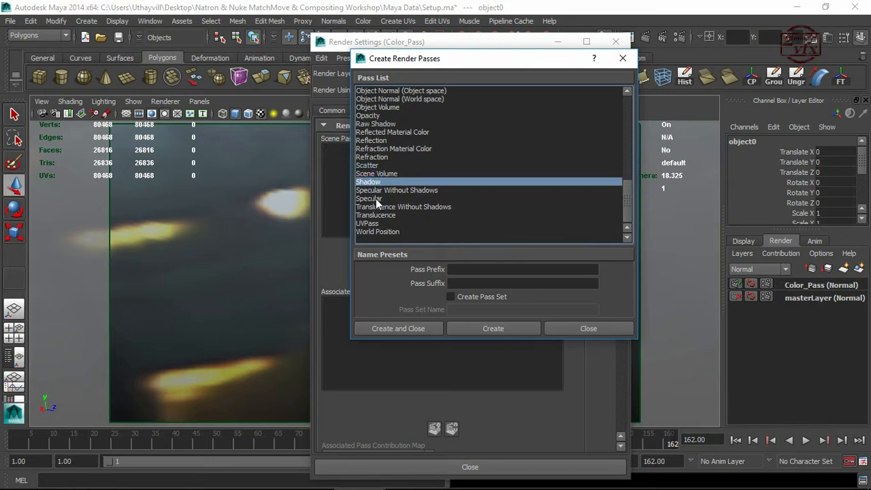
left_click(376, 198, "ctrl")
left_click_drag(626, 187, 623, 211)
left_click(419, 327)
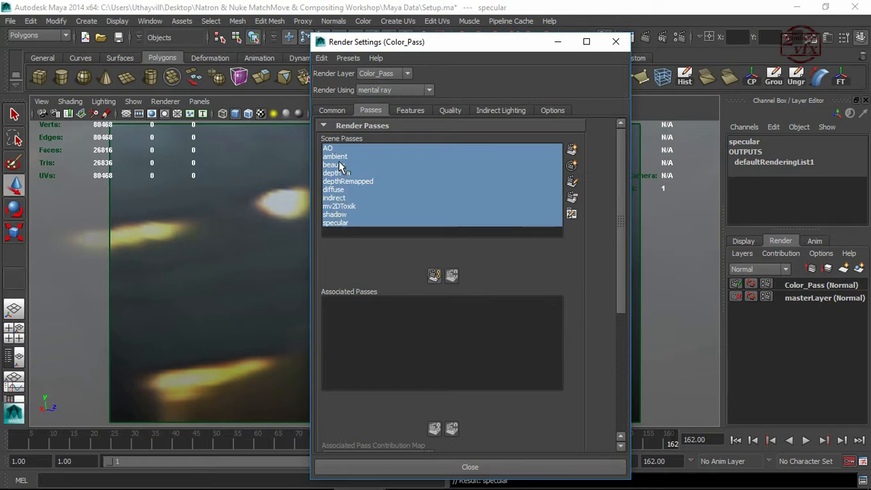
Step: Associate all the created scene passes with the Color_Pass layer and close the render settings
left_click(433, 273)
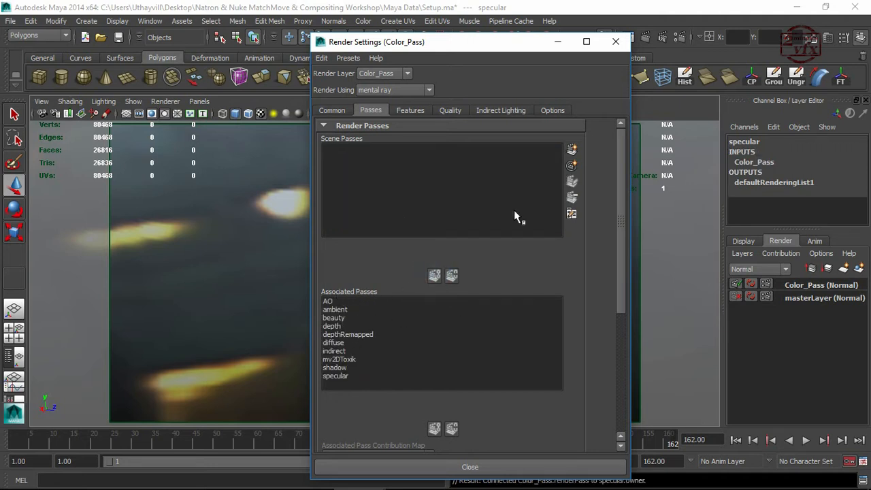
left_click_drag(478, 46, 566, 26)
mouse_move(479, 25)
left_mouse_down()
mouse_move(510, 23)
mouse_move(490, 25)
left_mouse_up()
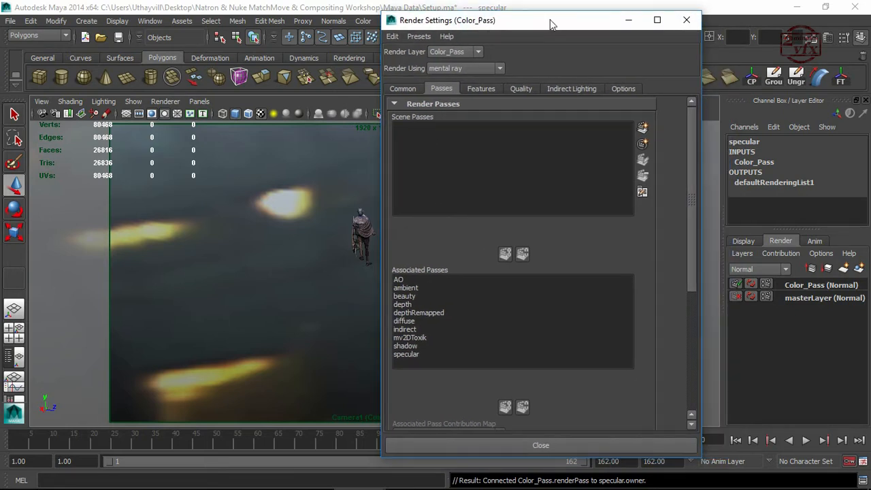
mouse_move(560, 21)
left_mouse_down()
mouse_move(617, 23)
mouse_move(562, 20)
left_mouse_up()
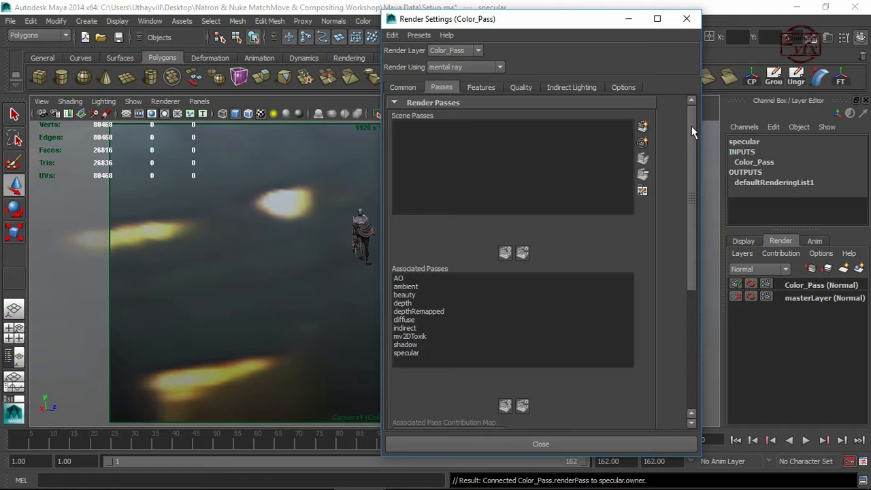
mouse_move(691, 126)
left_mouse_down()
mouse_move(692, 146)
mouse_move(690, 128)
left_mouse_up()
mouse_move(689, 128)
left_mouse_down()
mouse_move(687, 162)
mouse_move(693, 124)
left_mouse_up()
left_click(537, 445)
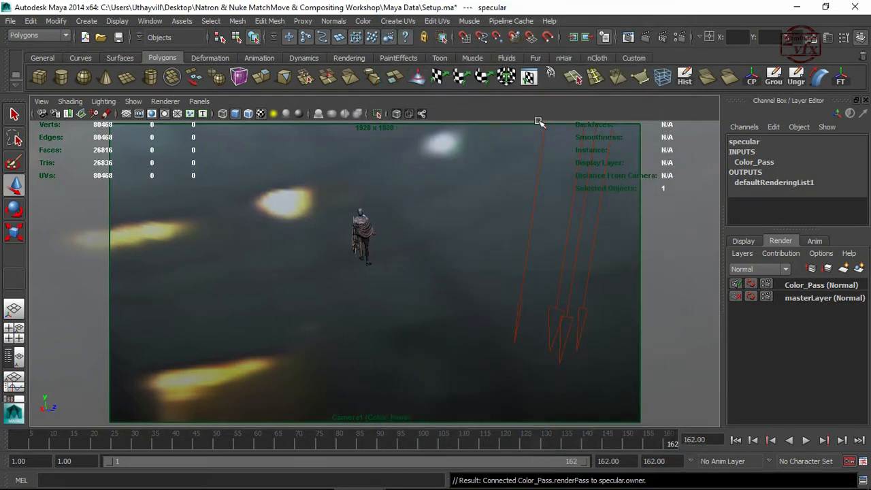
Step: Reopen the render settings and review the rendering features, sampling mode, quality value and associated passes
left_click(680, 36)
left_click(414, 96)
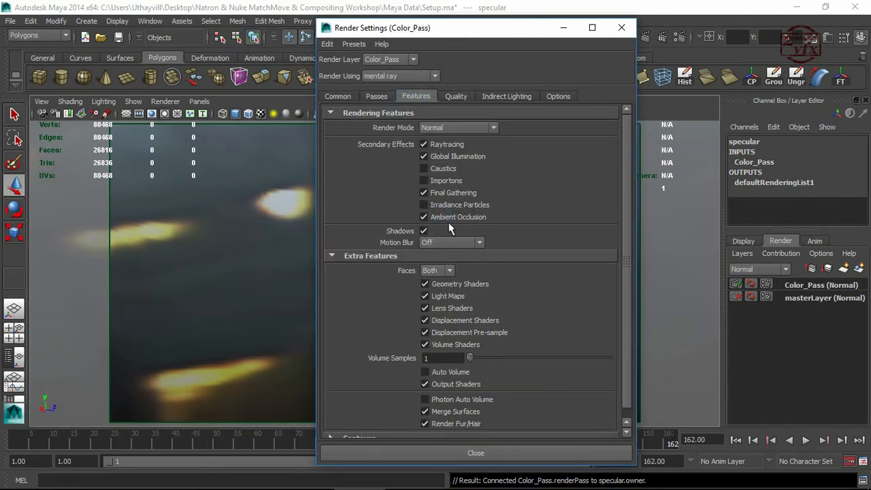
left_click(456, 96)
left_click(506, 128)
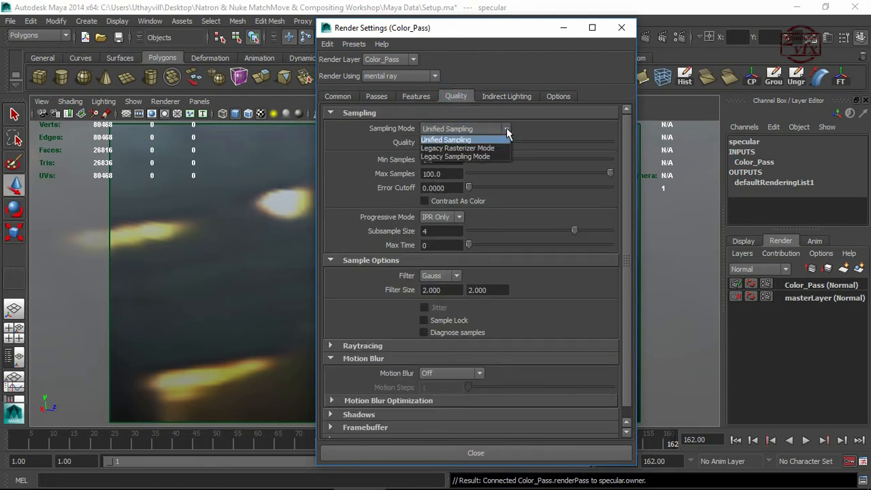
left_click(485, 141)
left_click(492, 128)
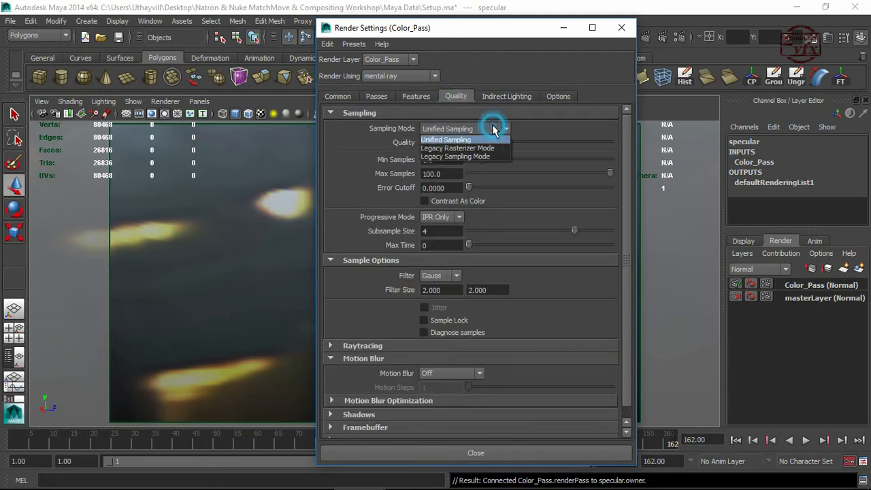
left_click(501, 125)
left_click(441, 142)
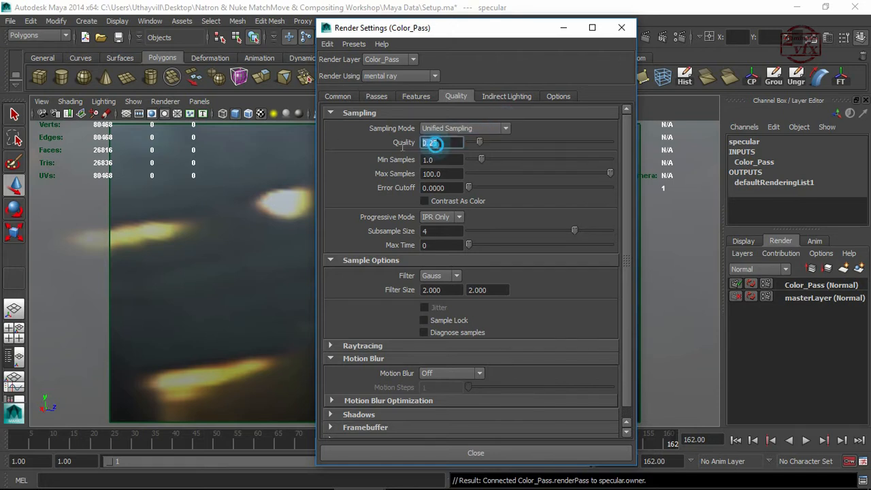
left_click(376, 96)
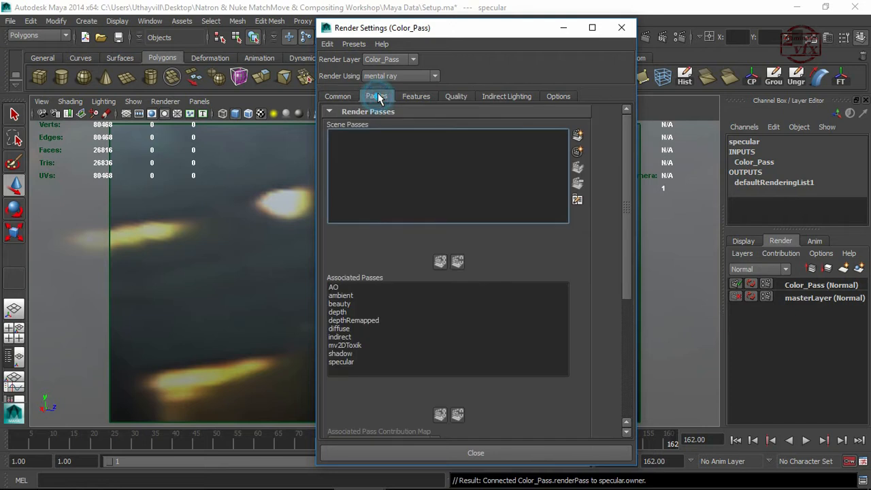
Step: Set the output image format of the Color_Pass layer to OpenEXR (exr)
left_click(337, 96)
left_click_drag(627, 169, 615, 193)
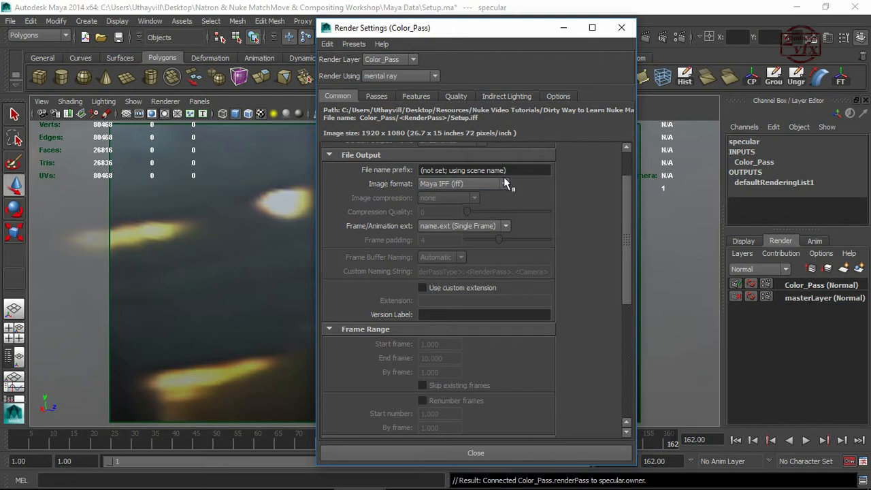
left_click(506, 182)
left_click_drag(503, 202, 504, 227)
left_click(443, 228)
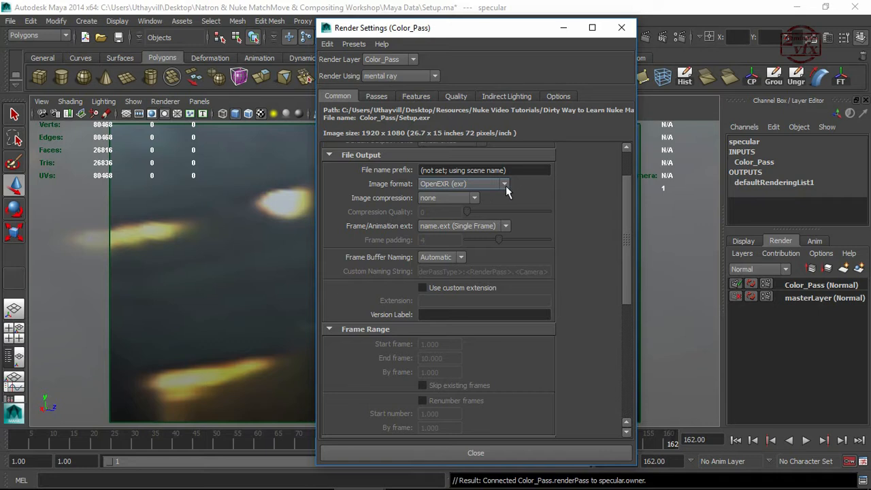
Step: Set the frame/animation extension to name#.ext with a frame padding of 3
left_click_drag(625, 195, 627, 208)
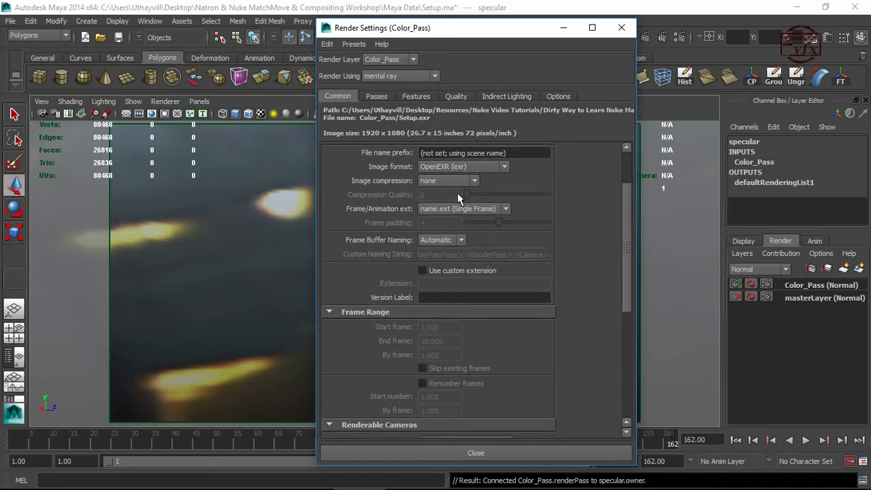
left_click(480, 210)
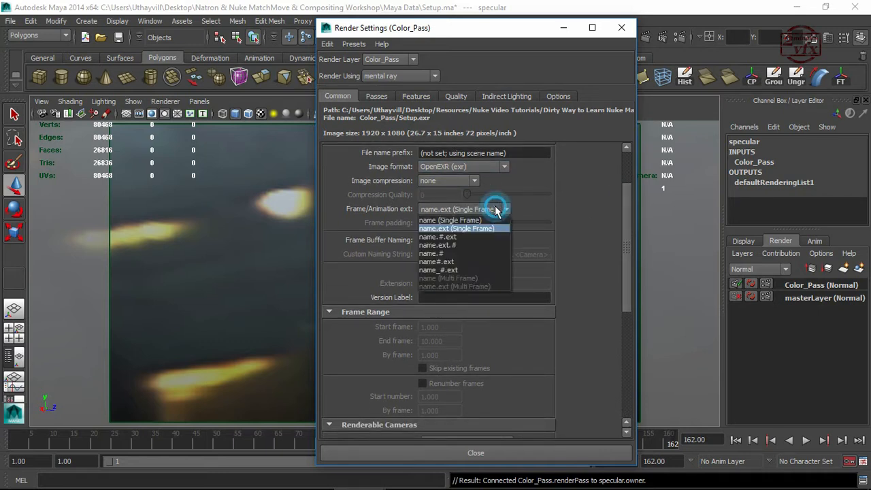
left_click(448, 263)
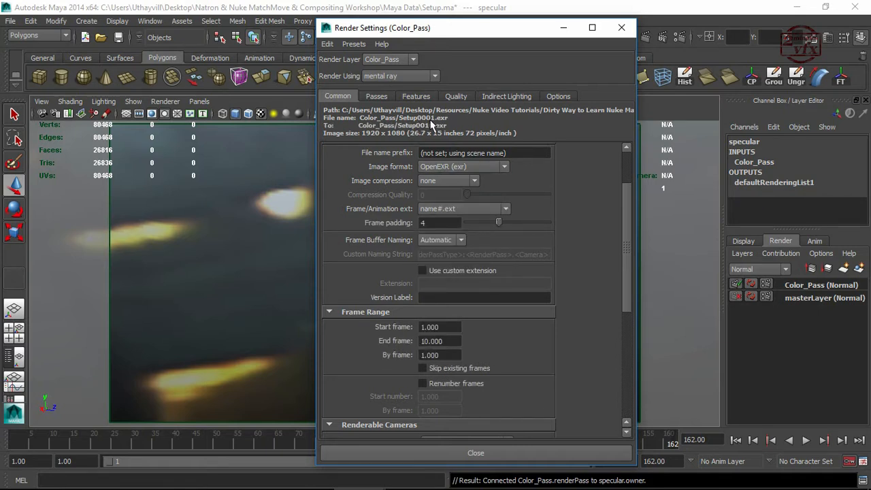
double_click(425, 223)
key("Return")
Step: Set the end frame of the Color_Pass render's frame range to 162
left_click_drag(624, 204, 628, 244)
double_click(435, 227)
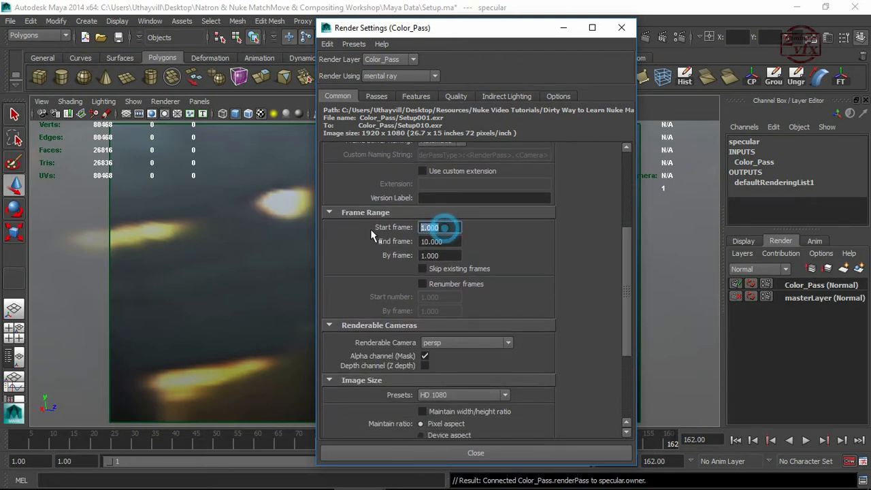
double_click(442, 241)
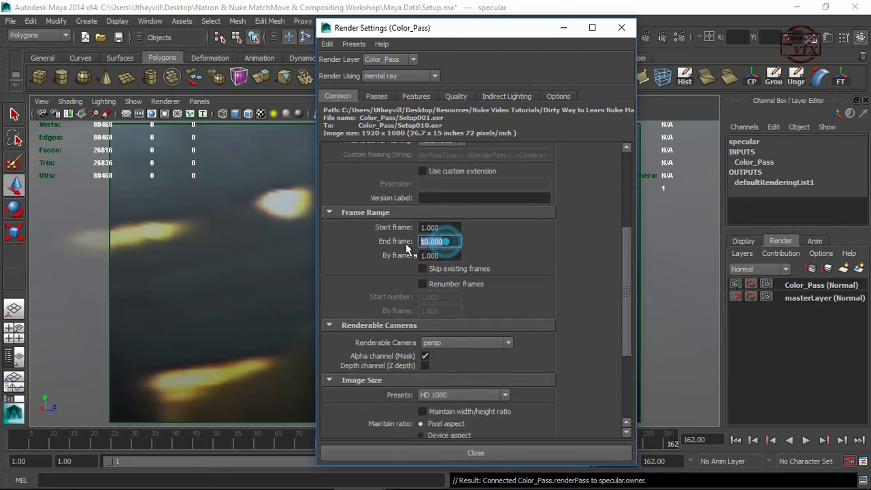
type("162")
key("Return")
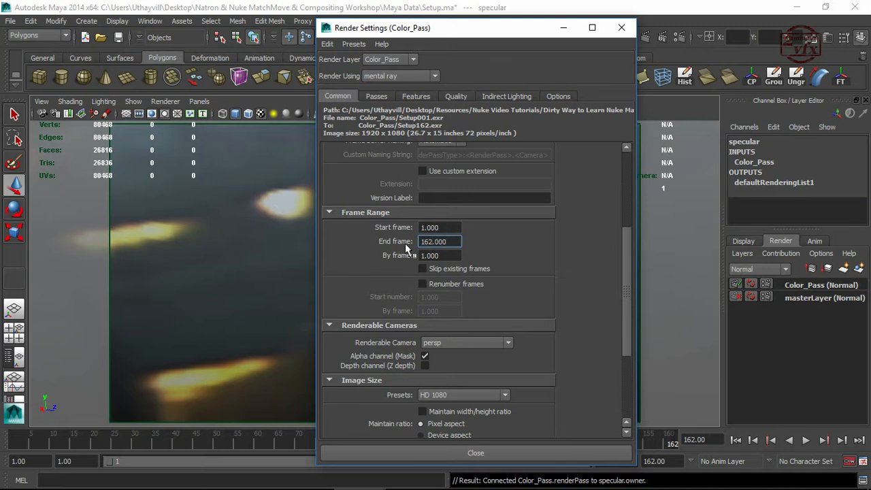
Step: Choose Camera1 as the renderable camera, check the image size settings and close the render settings
left_click(453, 342)
left_click(450, 367)
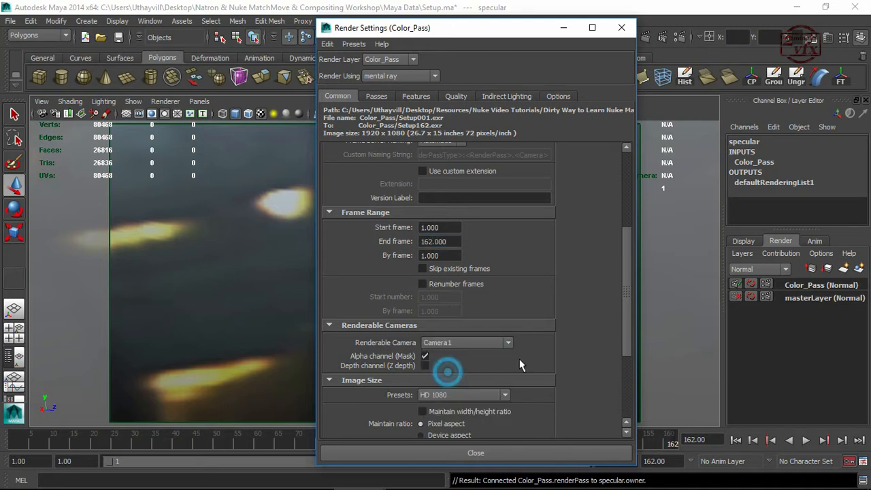
left_click_drag(625, 279, 624, 321)
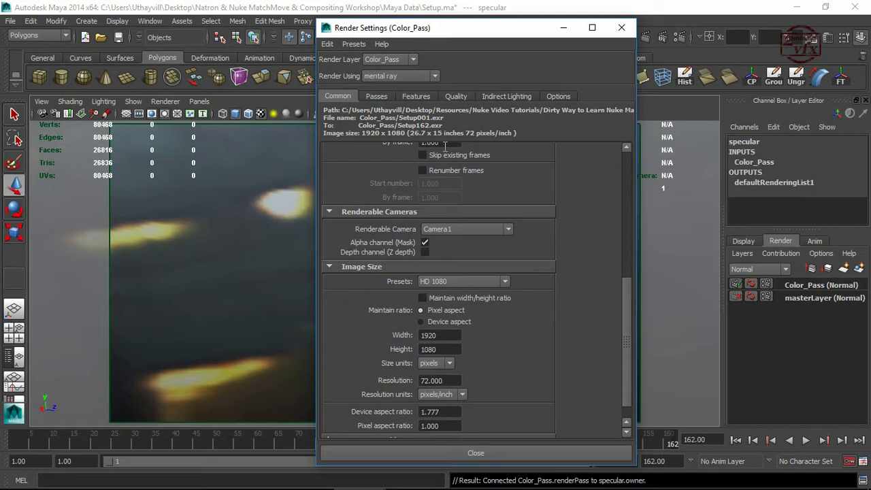
left_click(496, 451)
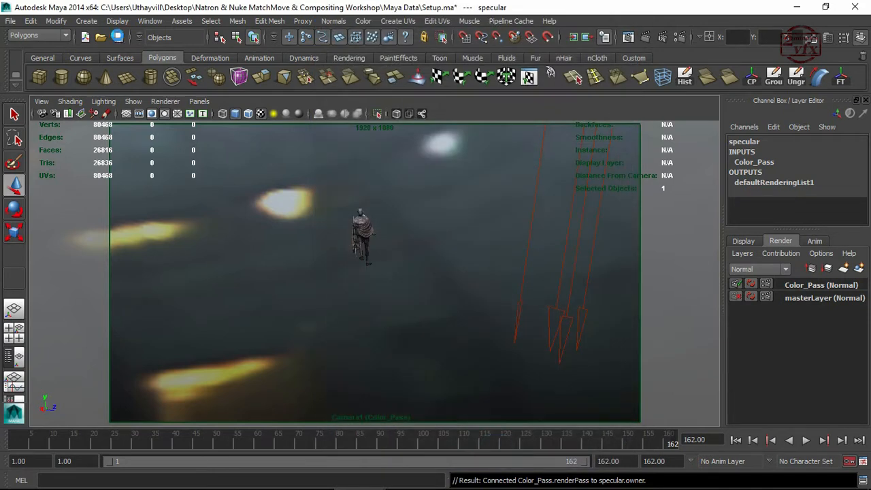
Step: Save the current scene and save a copy of it as a Maya ASCII file named Render in the Maya Data folder
key("ctrl+s")
left_click(10, 21)
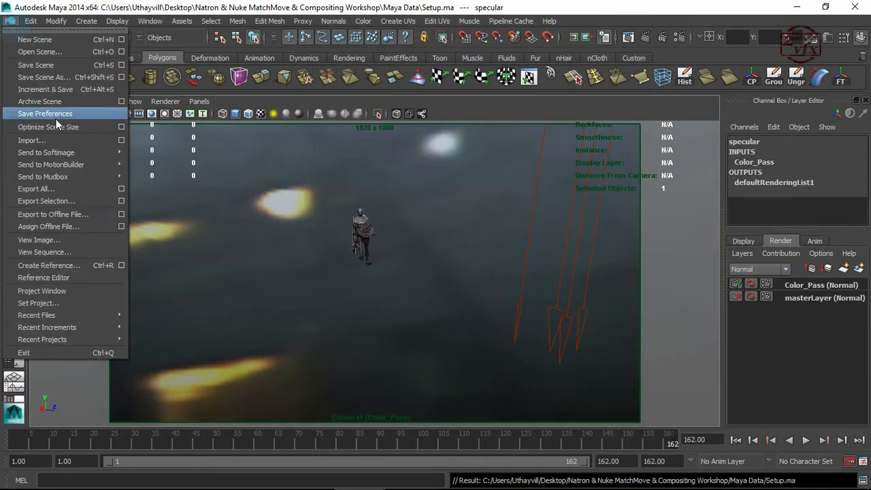
left_click(54, 77)
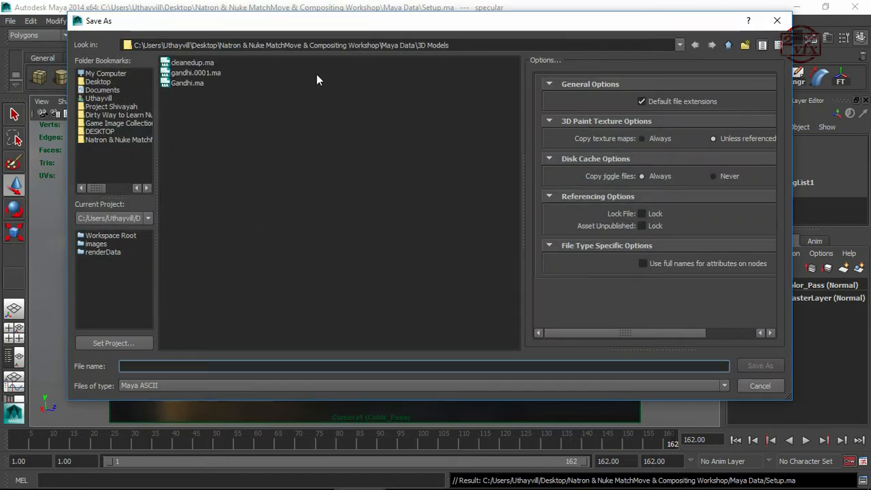
left_click(727, 45)
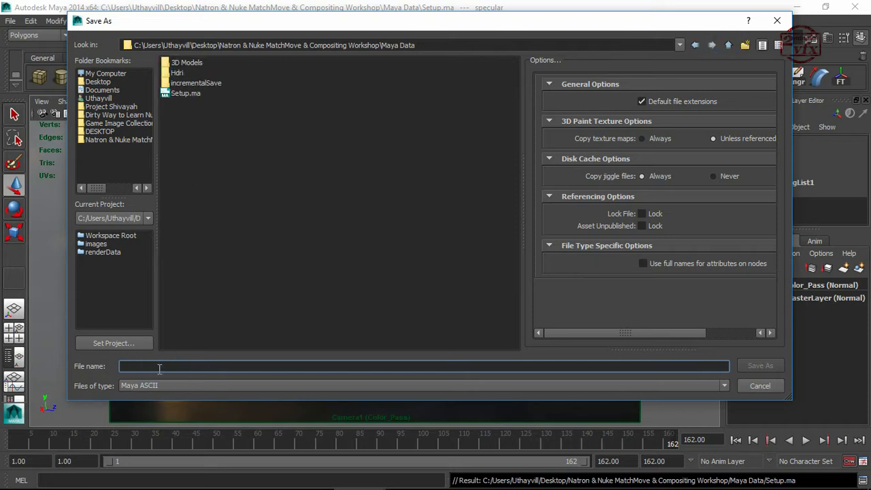
type("Rende")
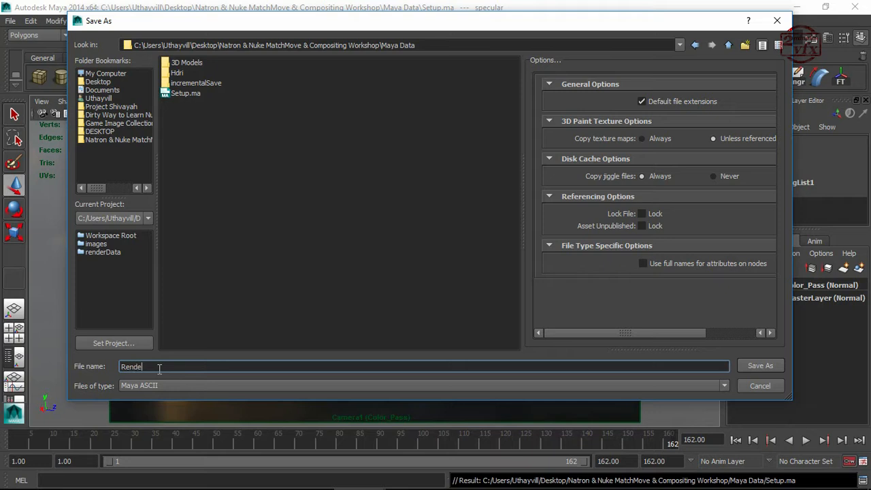
type("r")
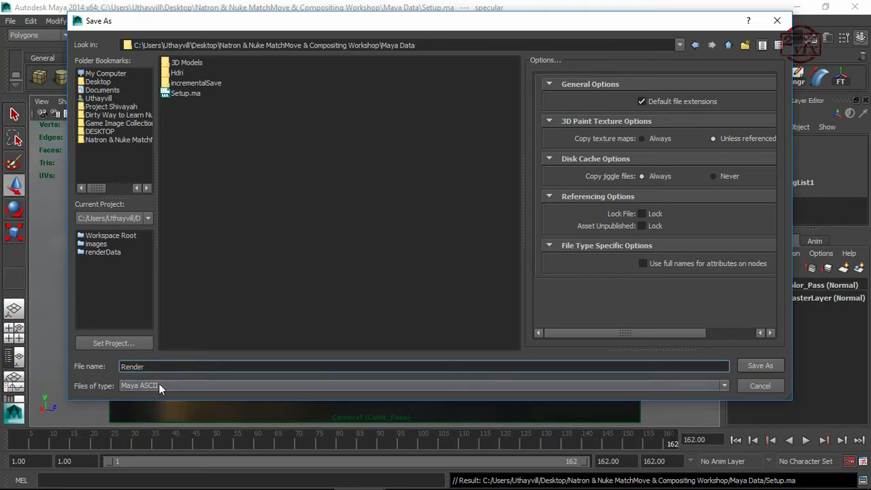
left_click(123, 367)
type("Readt")
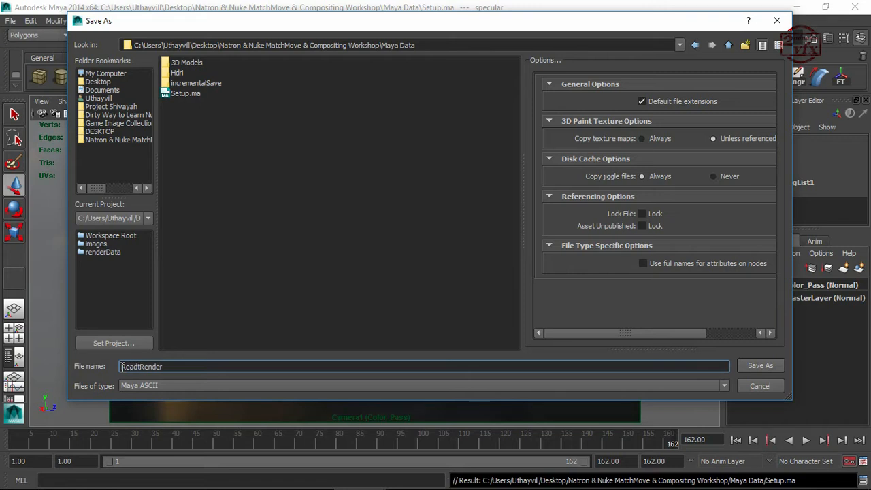
type(" to")
key("BackSpace")
left_click_drag(149, 366, 115, 365)
key("BackSpace")
left_click(776, 366)
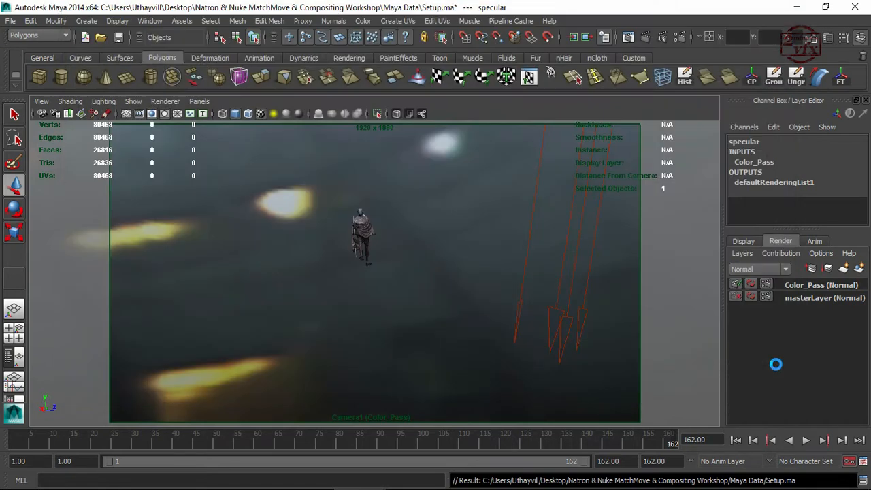
Step: Check the render output path and set the project to the Natron & Nuke MatchMove & Compositing Workshop folder, creating a default workspace
left_click(678, 37)
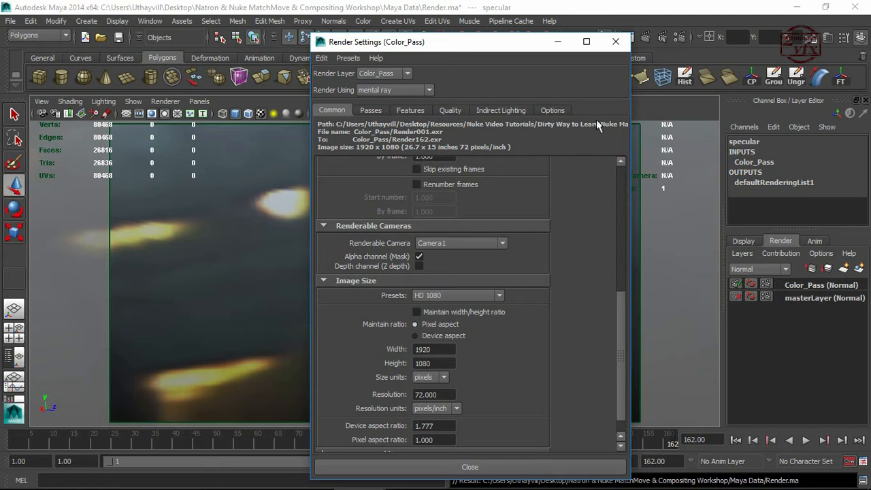
left_click(615, 41)
left_click(10, 23)
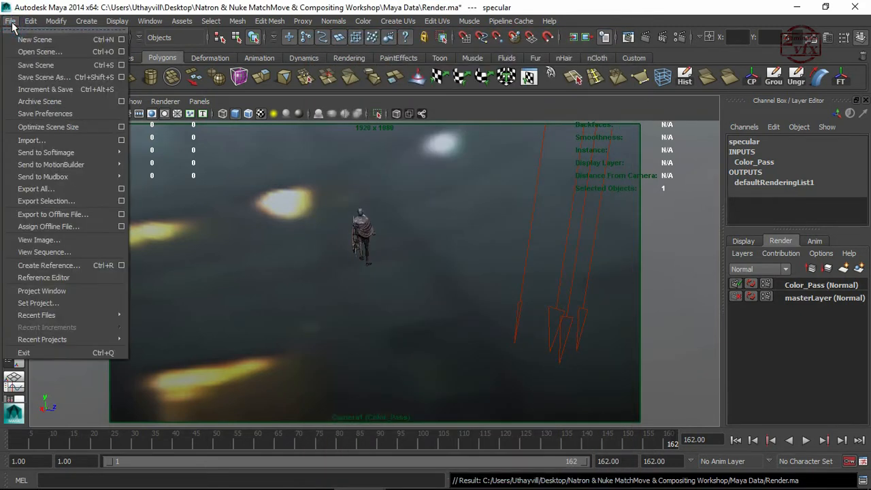
left_click(34, 303)
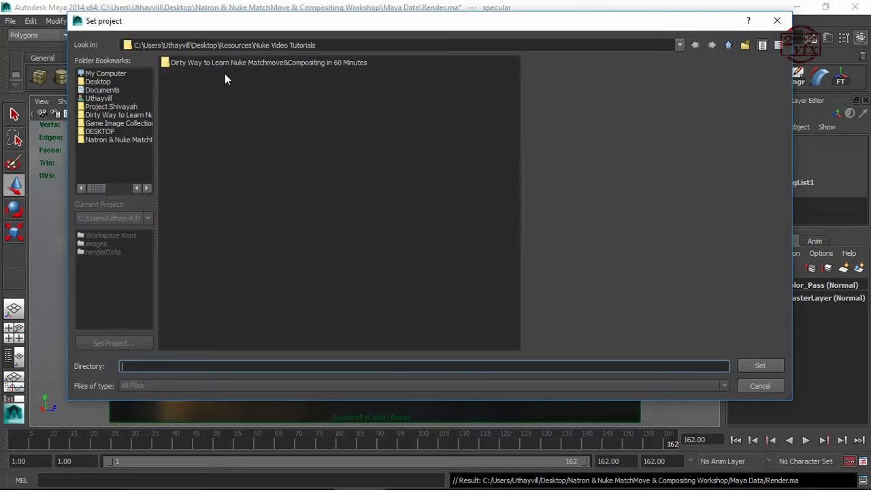
left_click(141, 139)
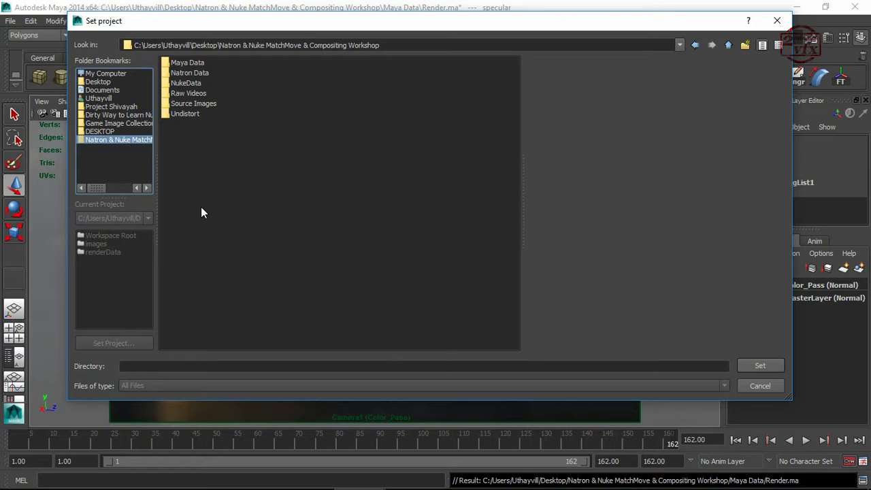
left_click(750, 365)
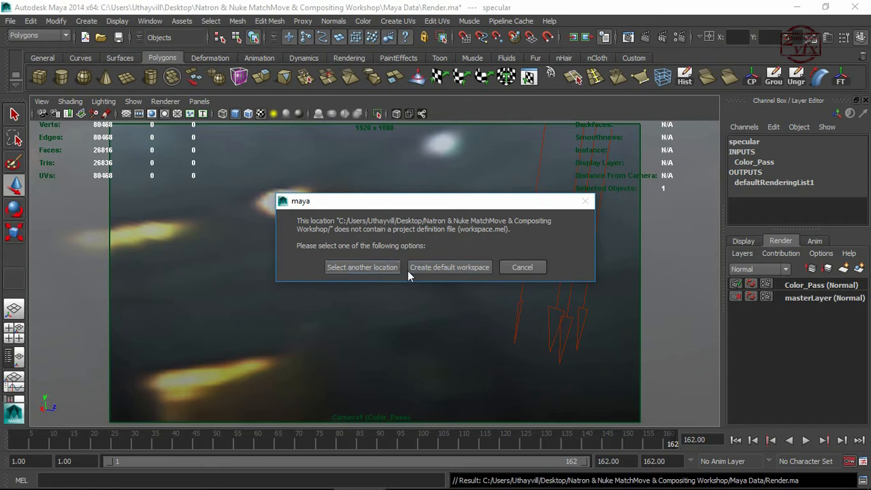
left_click(465, 266)
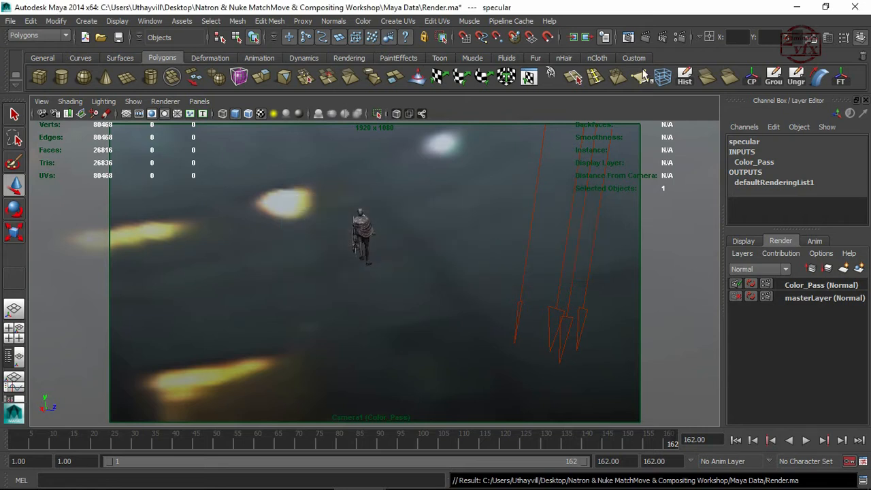
Step: Review the render output path with the render settings window widened, close the settings and save the scene
left_click(679, 37)
left_click_drag(489, 45, 449, 32)
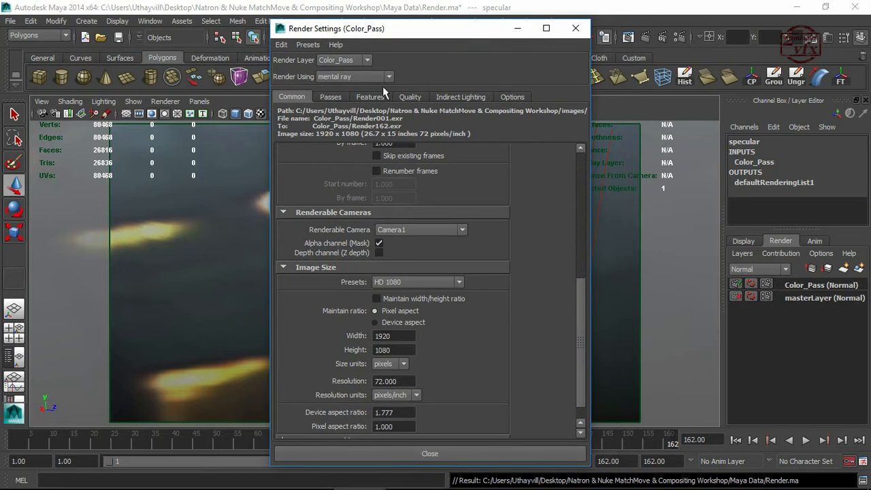
left_click_drag(678, 97, 727, 97)
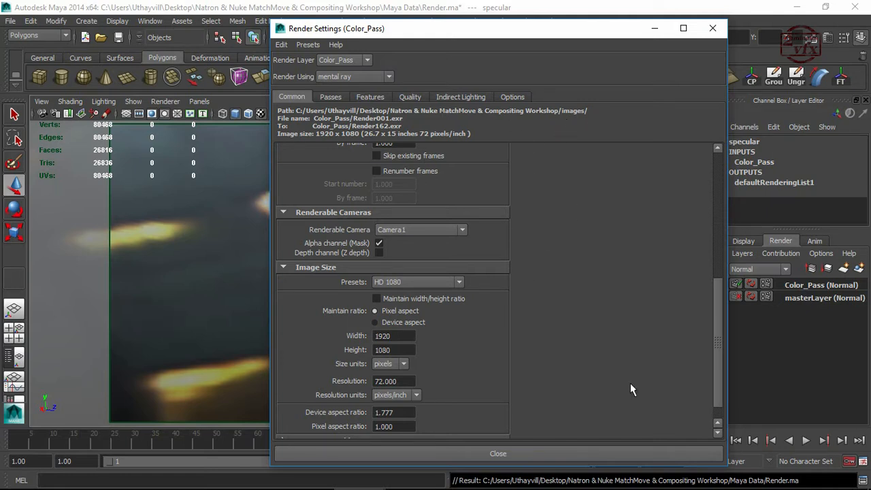
left_click(622, 453)
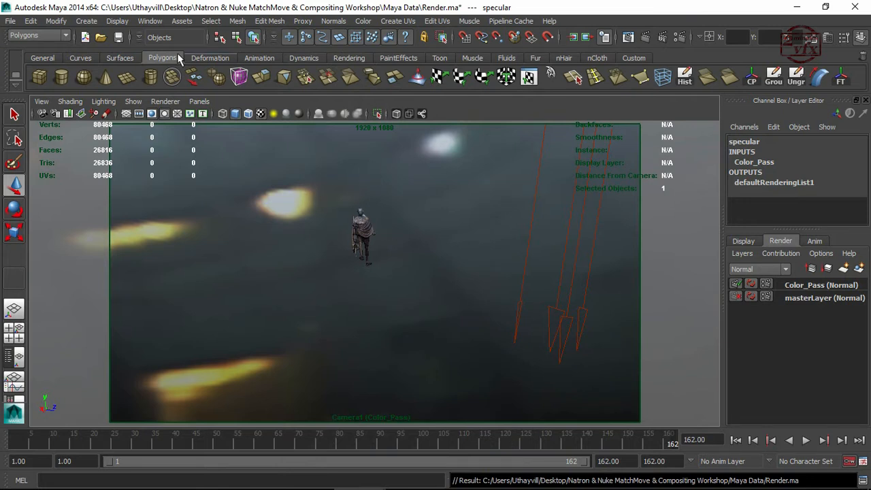
left_click(117, 37)
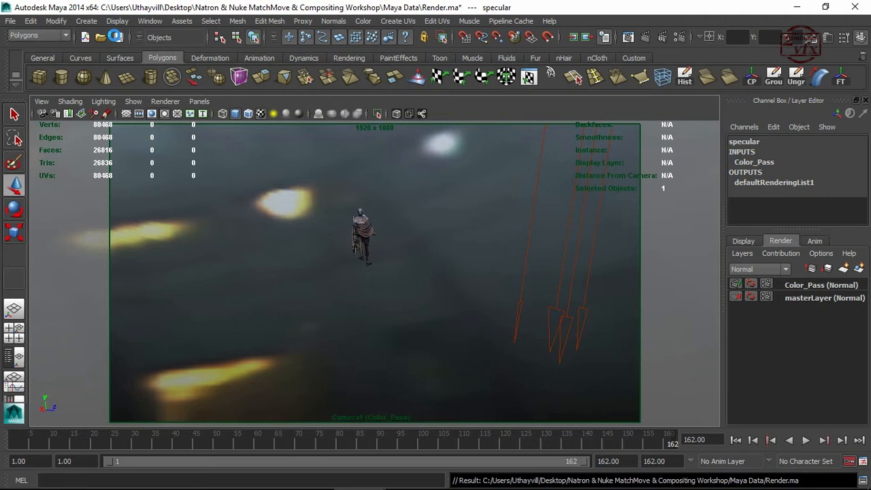